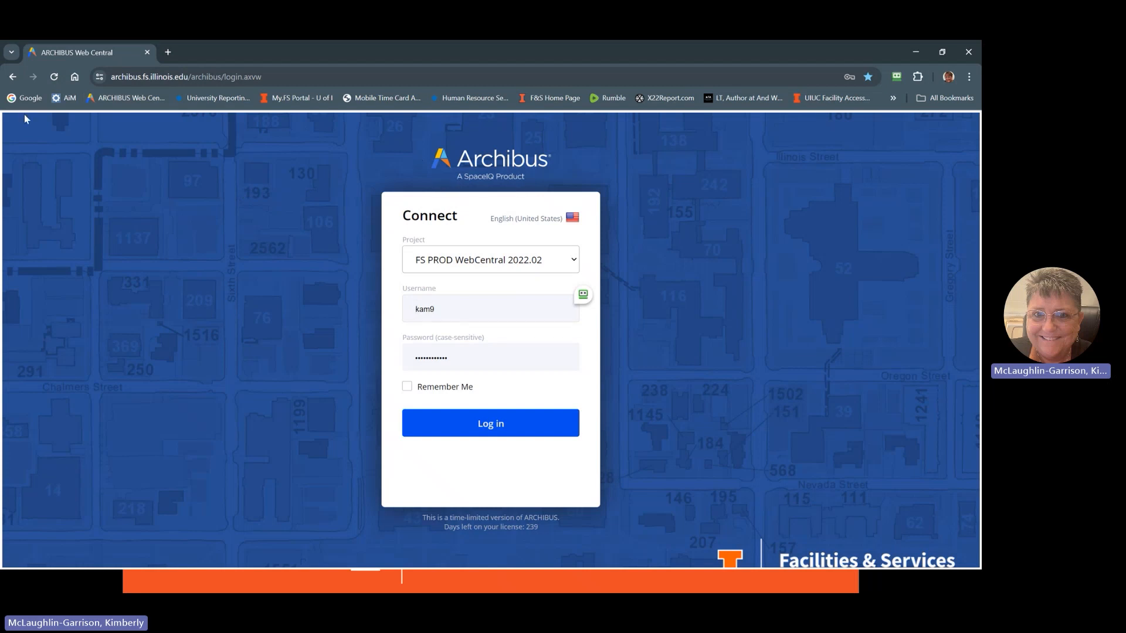
Log in to the FS TRAIN WebCentral 2022.02 project with the saved username and password, and dismiss the product feedback notice
left_click(12, 76)
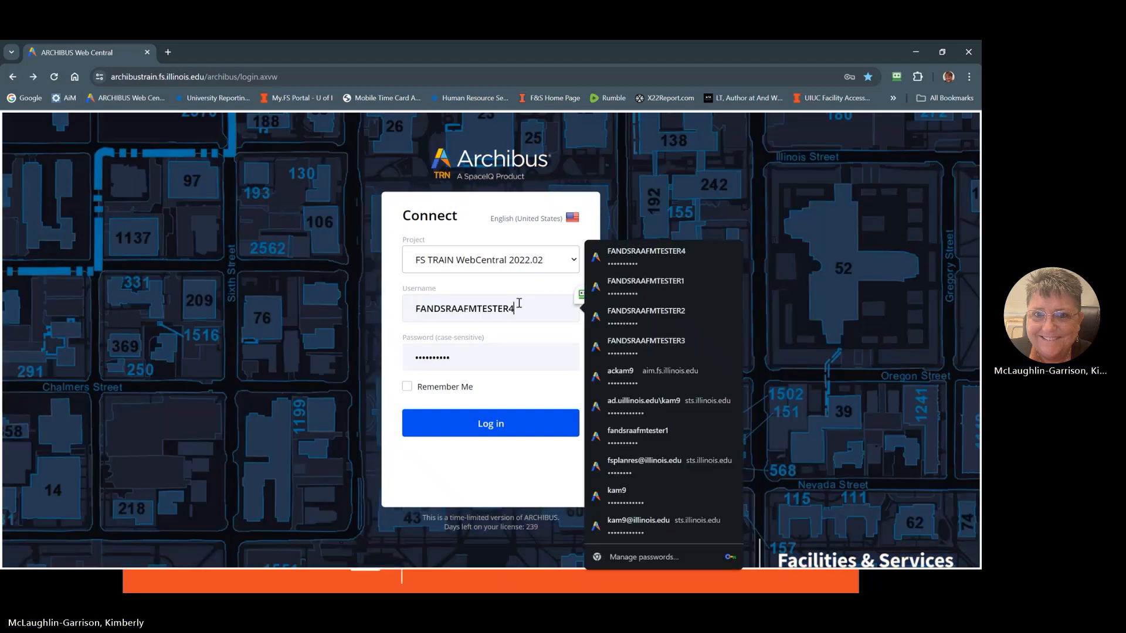
left_click(623, 494)
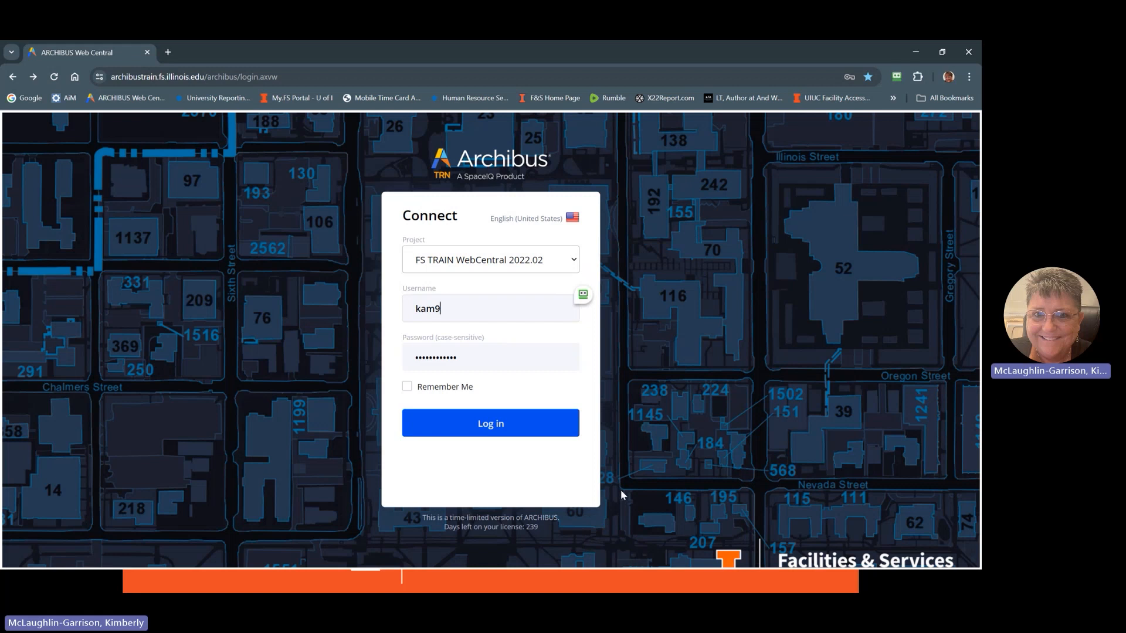
left_click(519, 428)
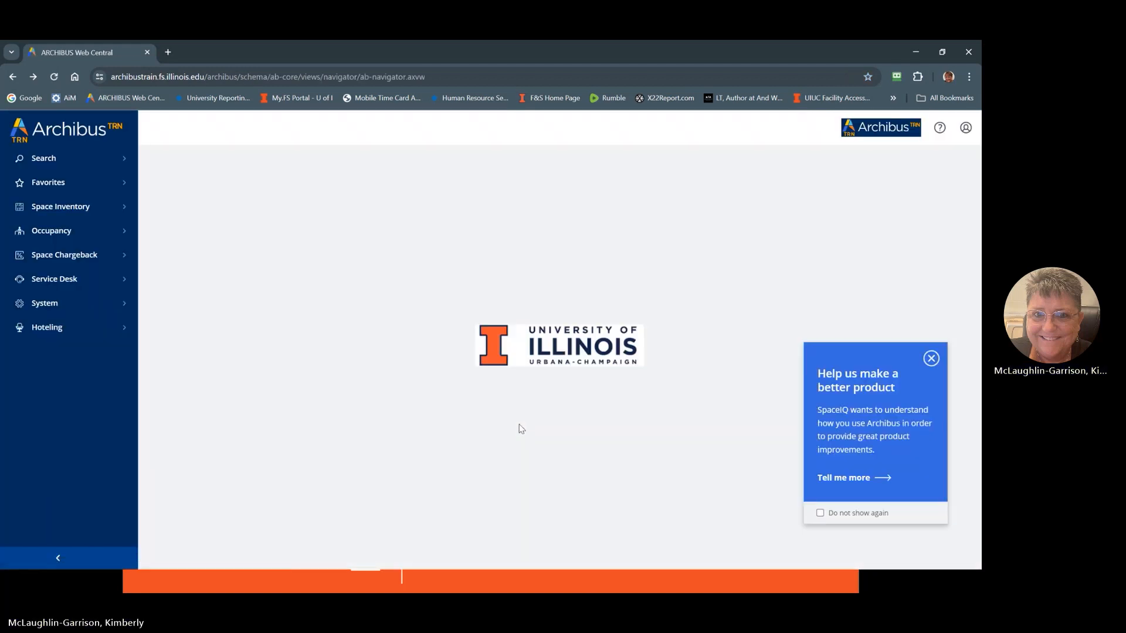
left_click(930, 359)
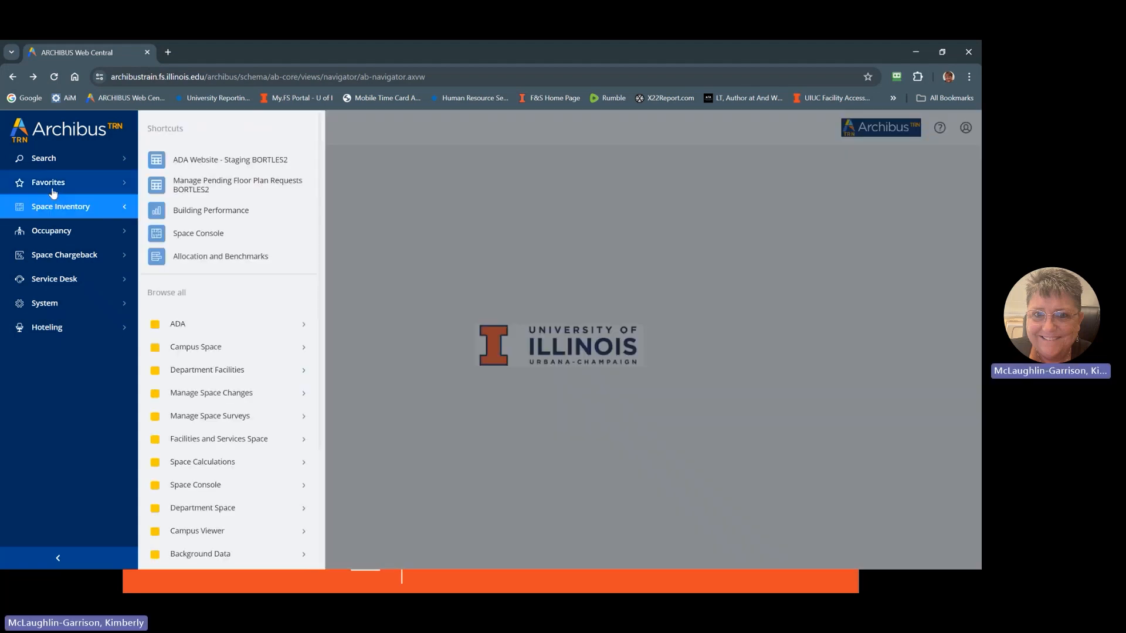
Collapse the navigation sidebar to icons and open Request Floor Plan Changes from the favorites
mouse_move(53, 193)
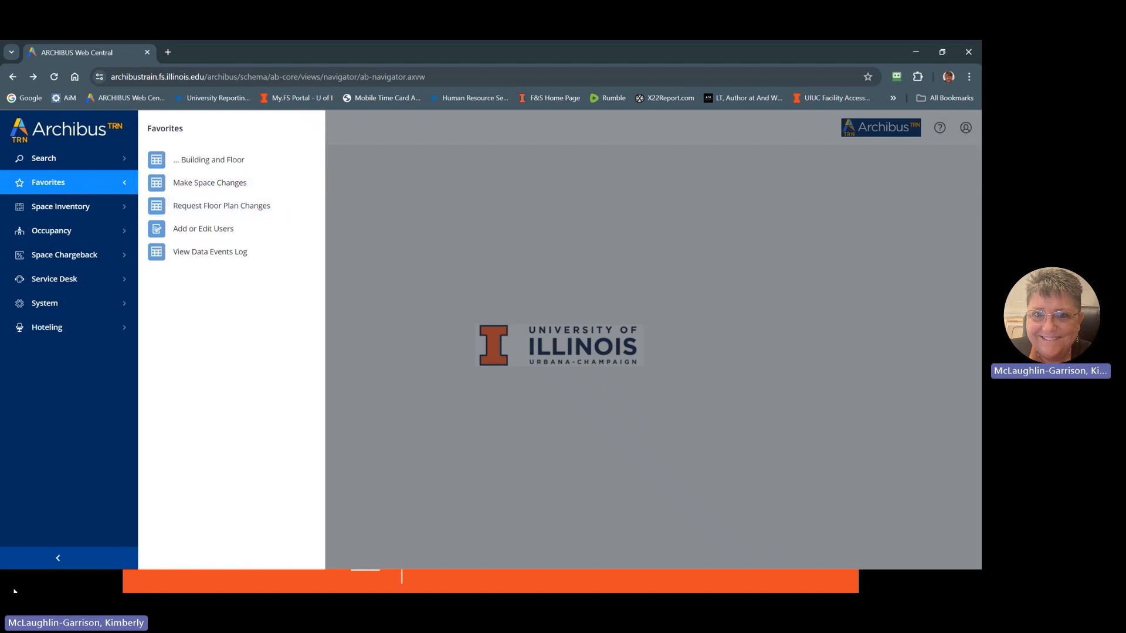
left_click(57, 559)
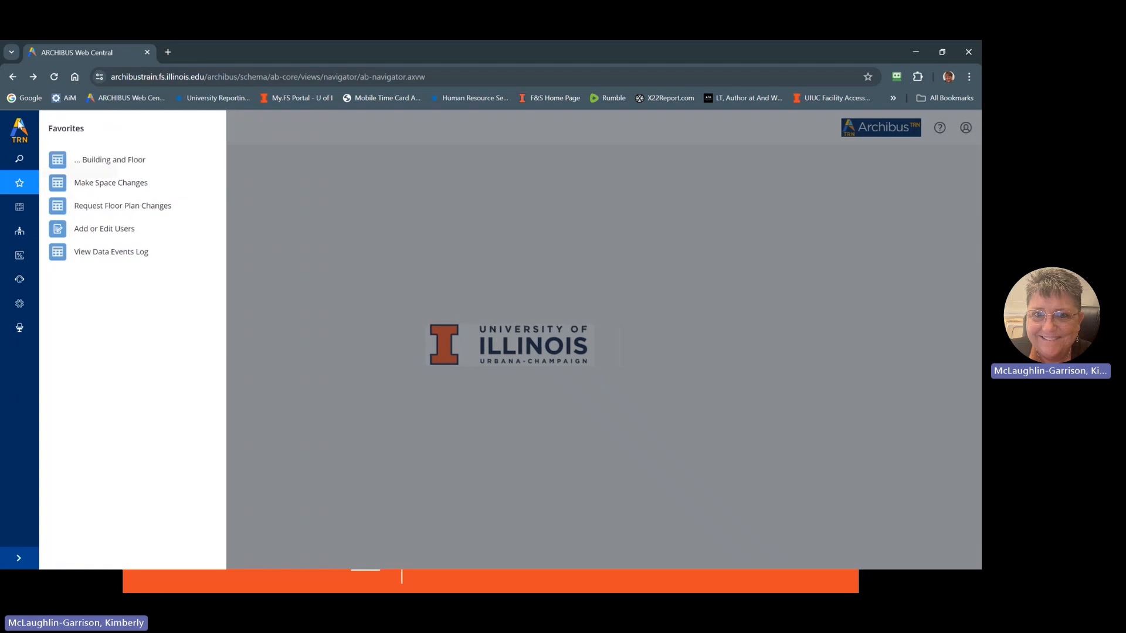
left_click(99, 206)
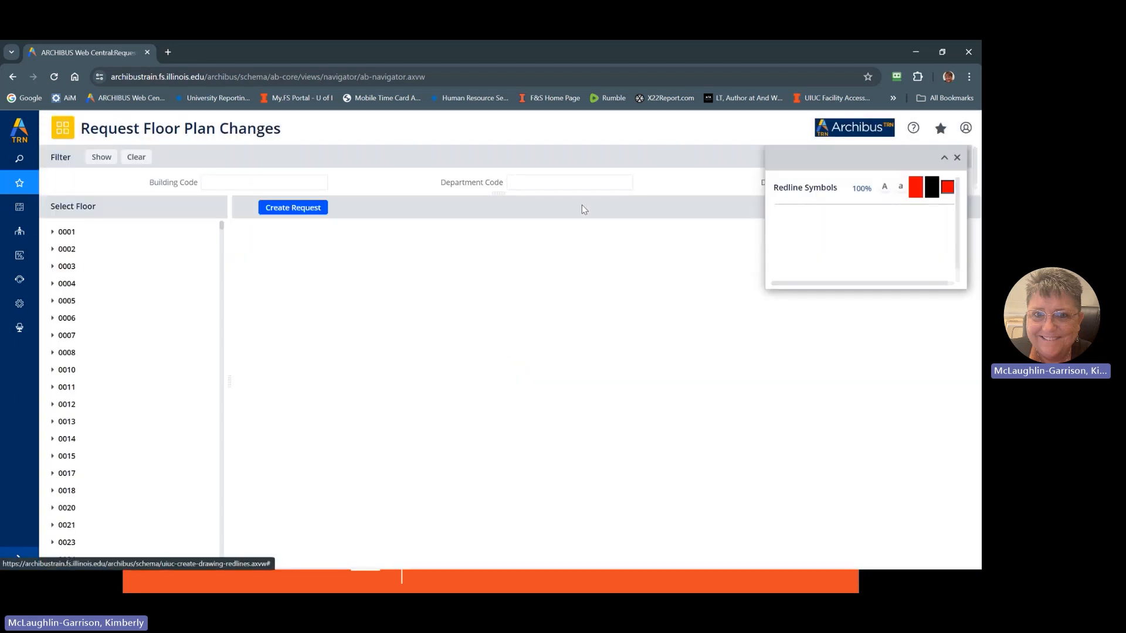
Open Request Floor Plan Changes from the Floor Plan Requests group of Campus Space in Space Inventory
left_click(19, 207)
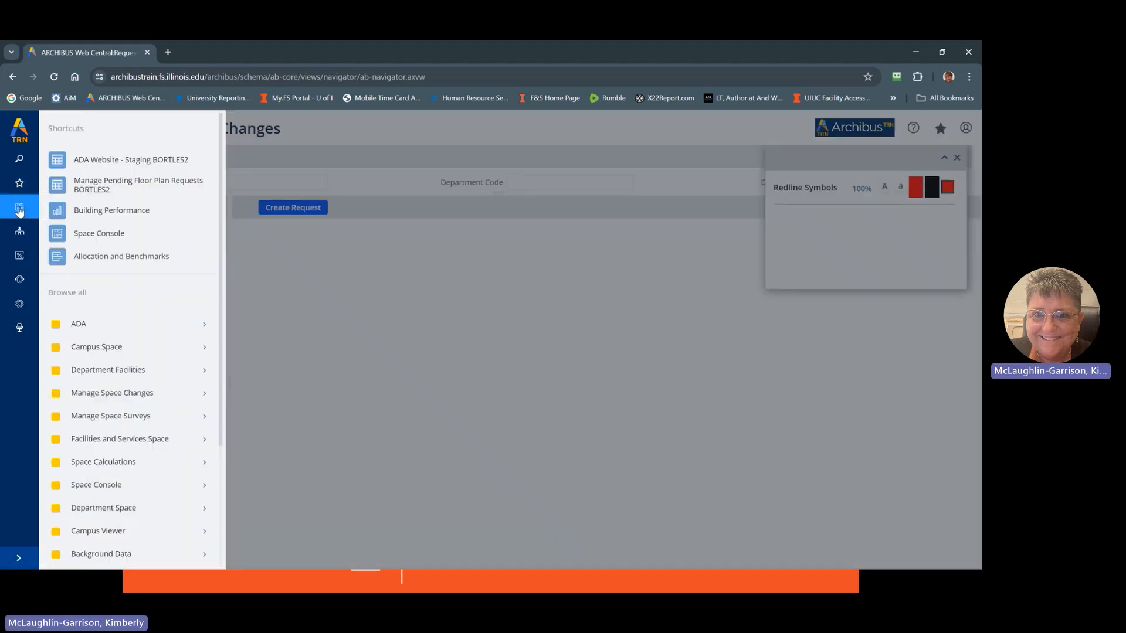
left_click(115, 347)
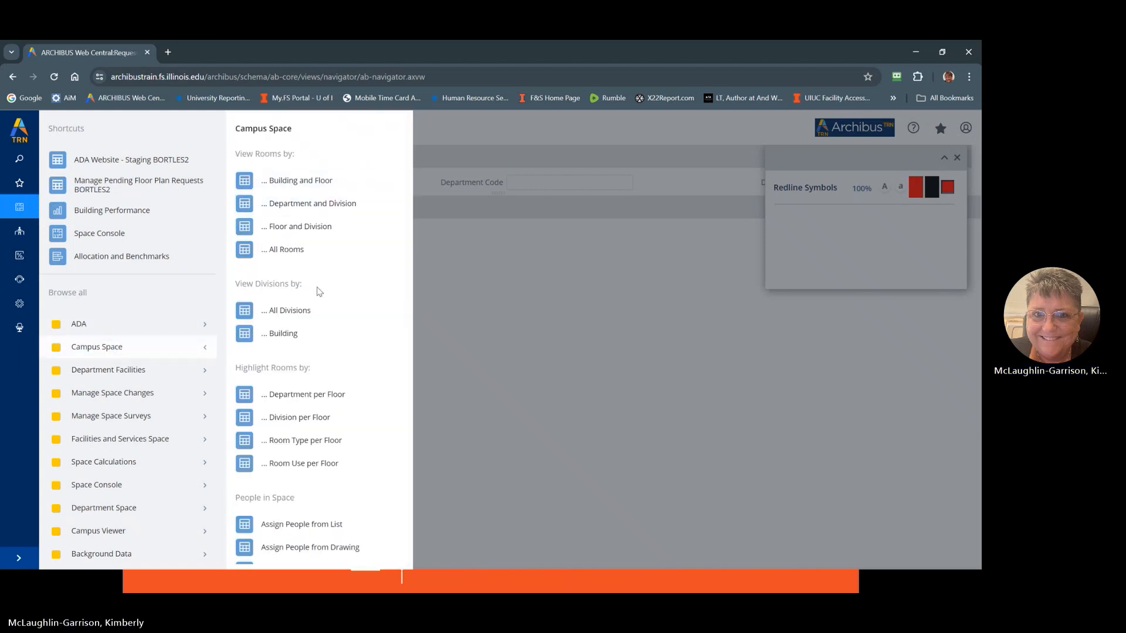
scroll(322, 294, "down", 5)
scroll(322, 294, "down", 1)
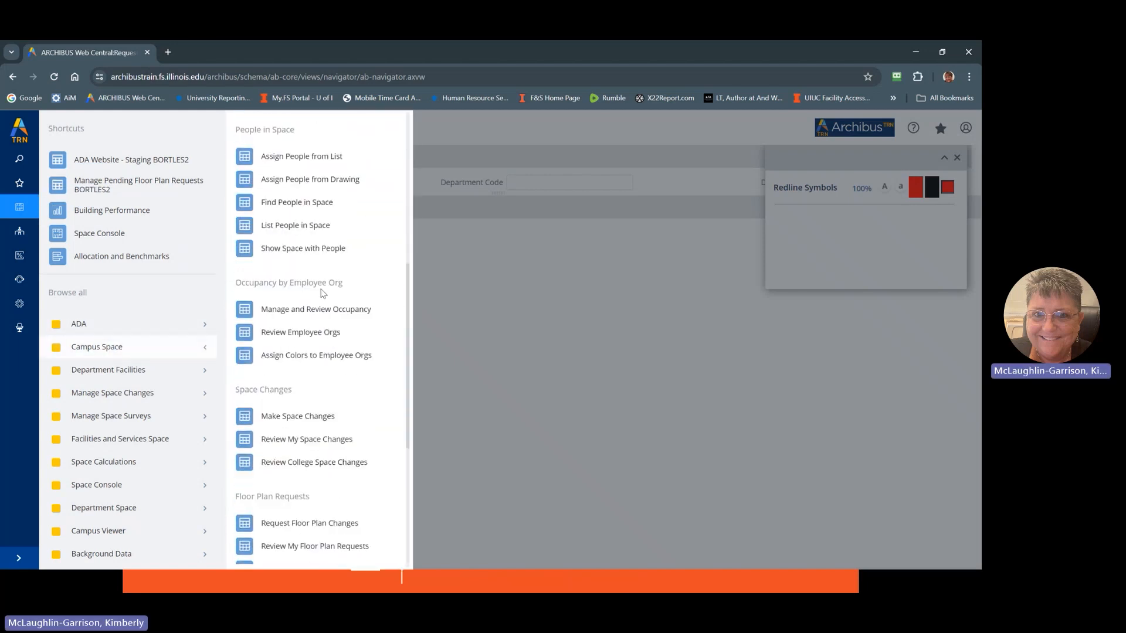
scroll(322, 294, "down", 2)
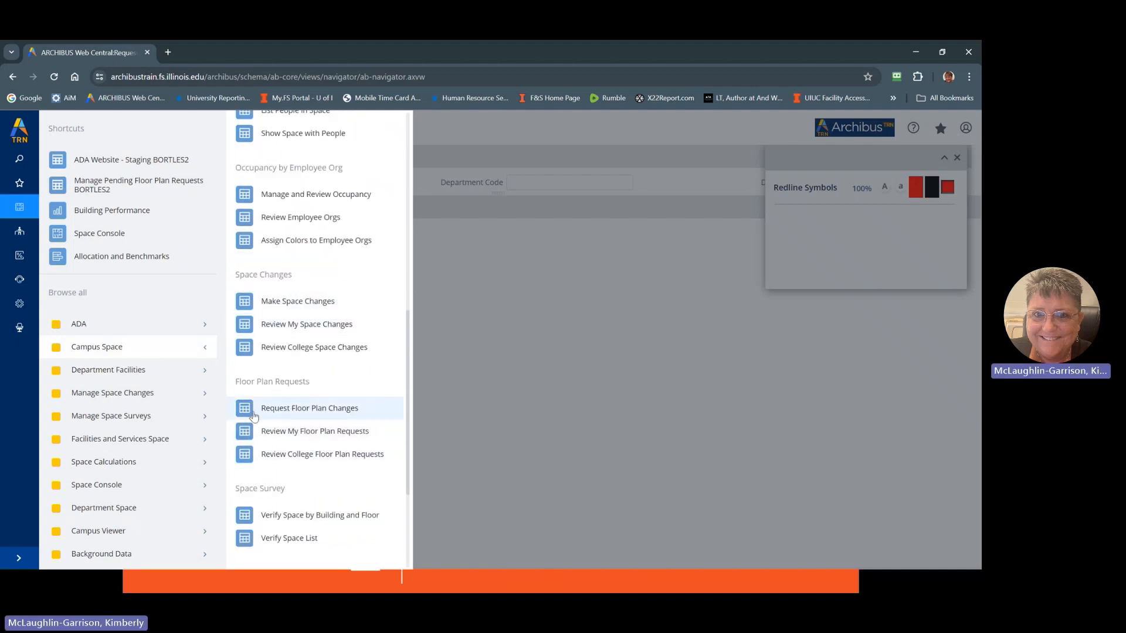
left_click(321, 409)
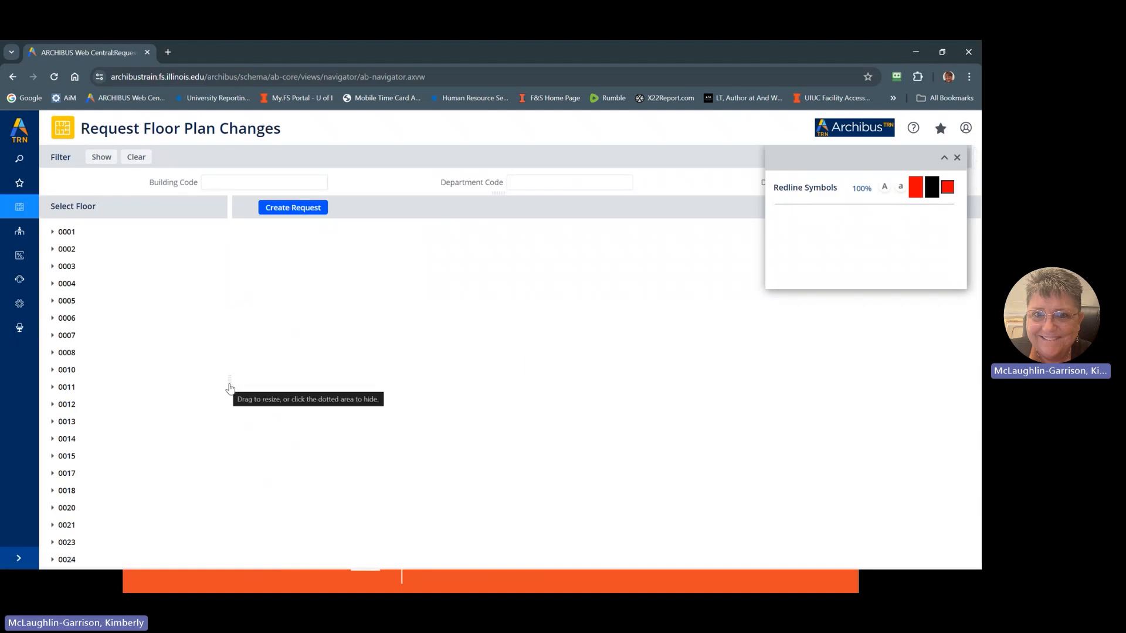
Narrow the floor list, enlarge the filter area, and display the plan of floor 02 in building 0005
left_click_drag(230, 388, 128, 392)
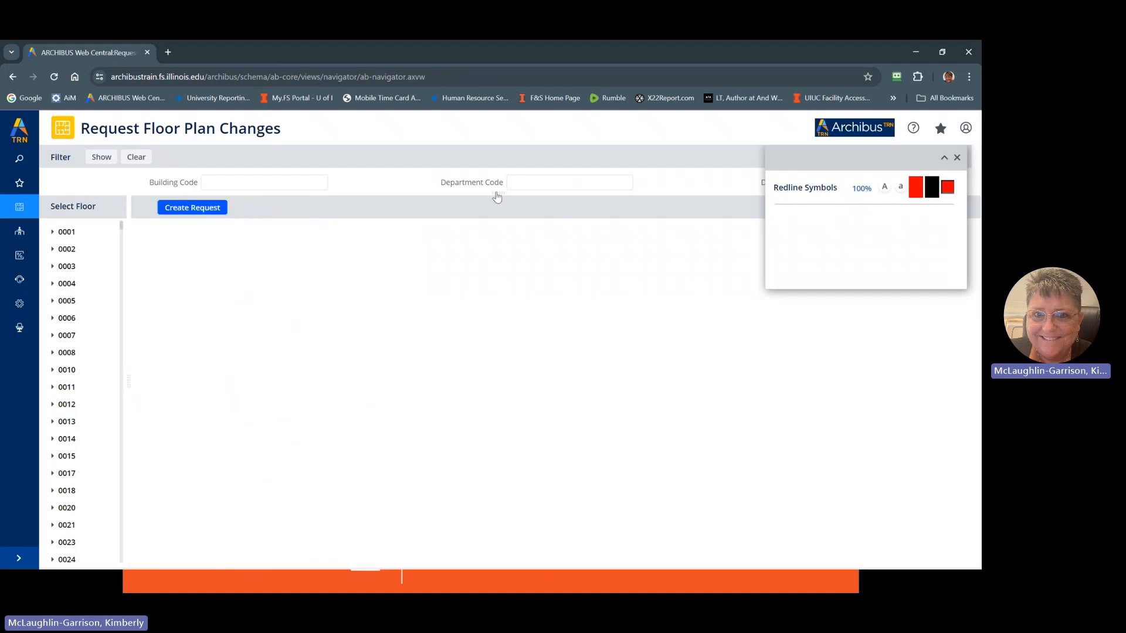
left_click_drag(499, 198, 498, 219)
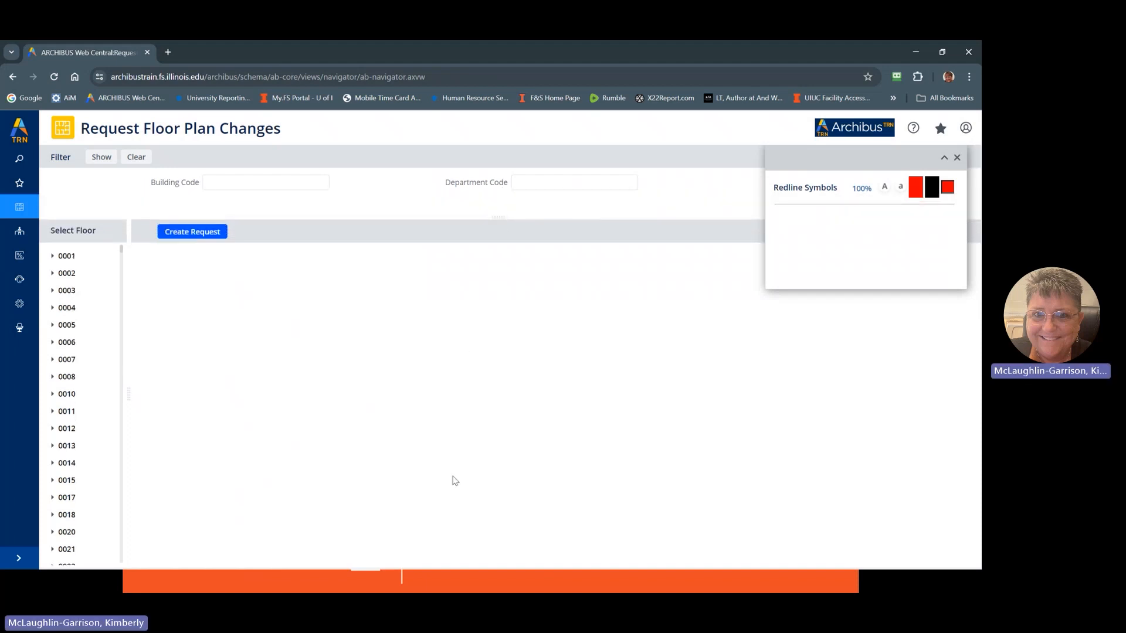
left_click(53, 325)
left_click(77, 360)
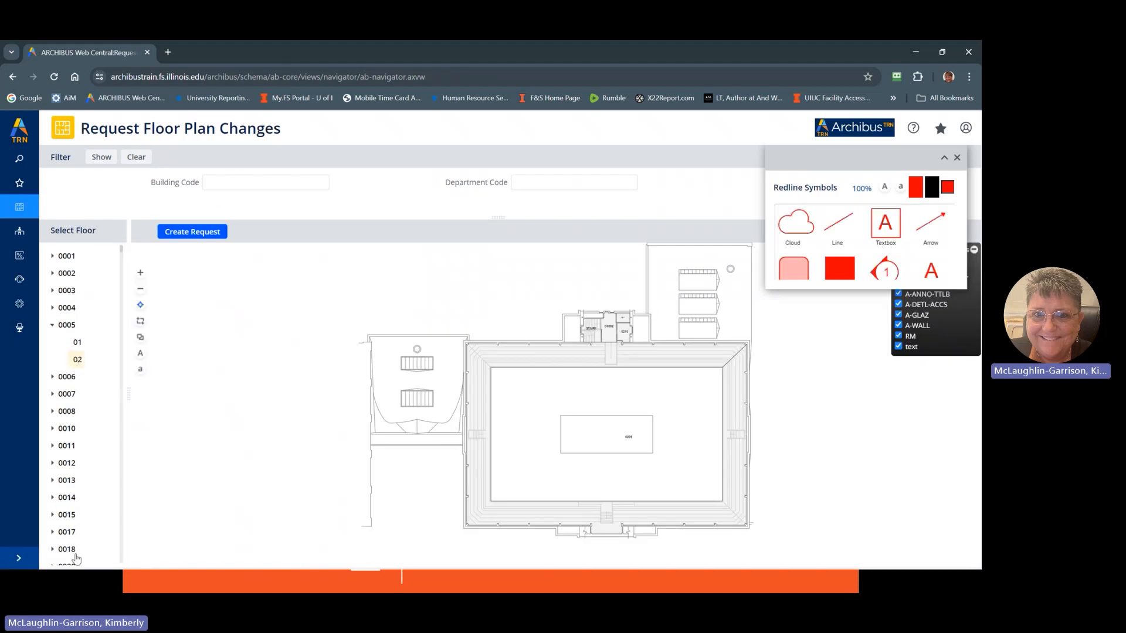
Filter the floor list by building code 0090 and display the plan of floor 02
left_click(257, 183)
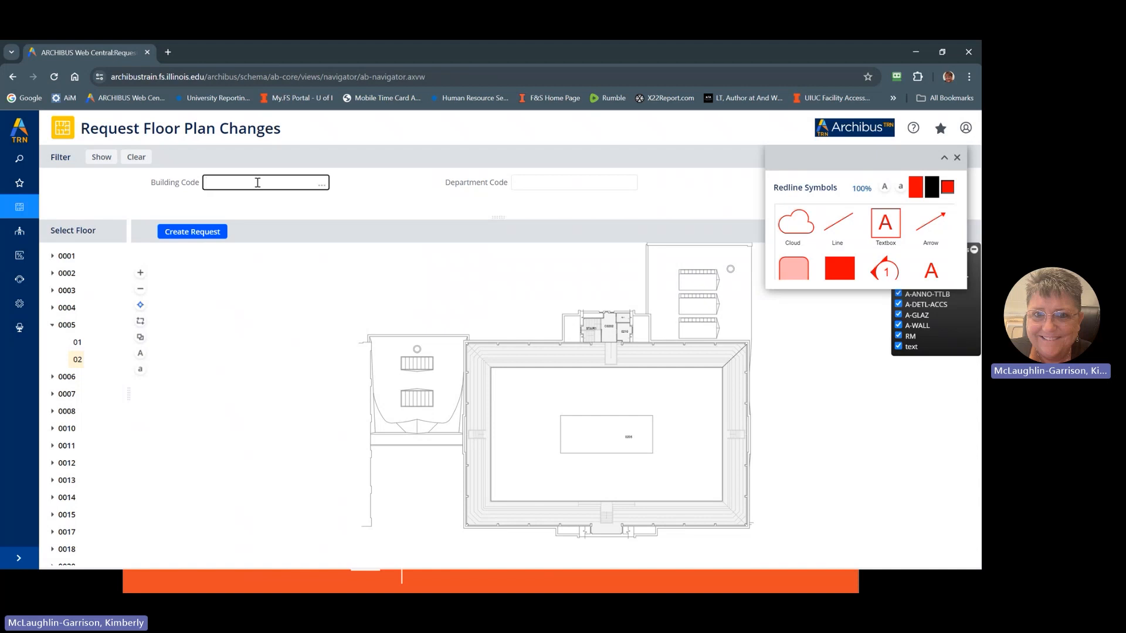
type("0090")
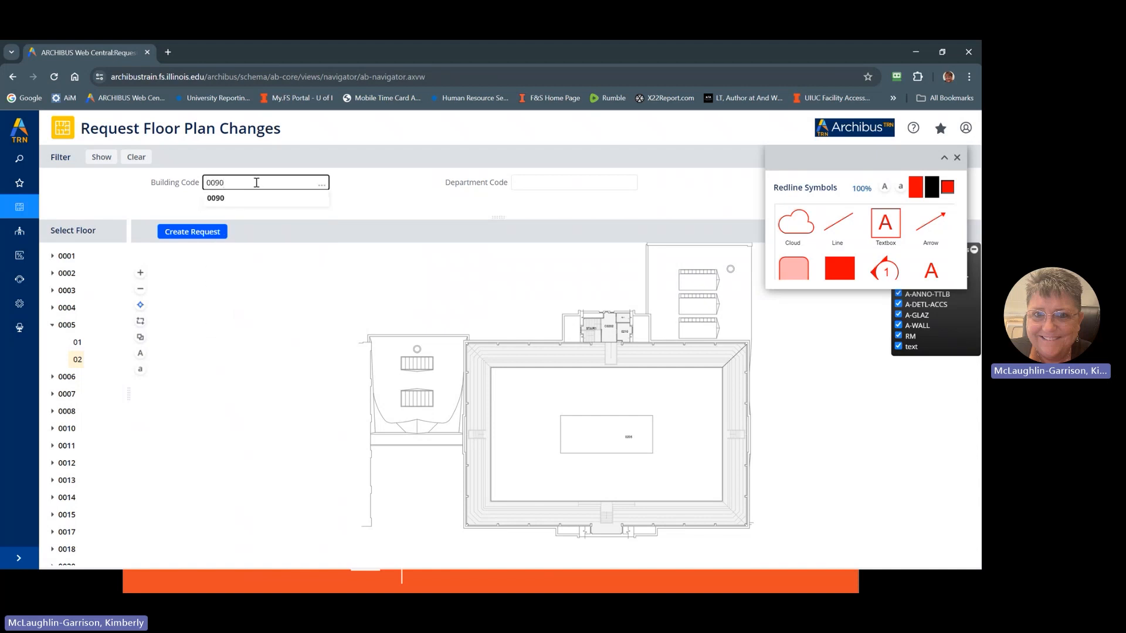
left_click(102, 160)
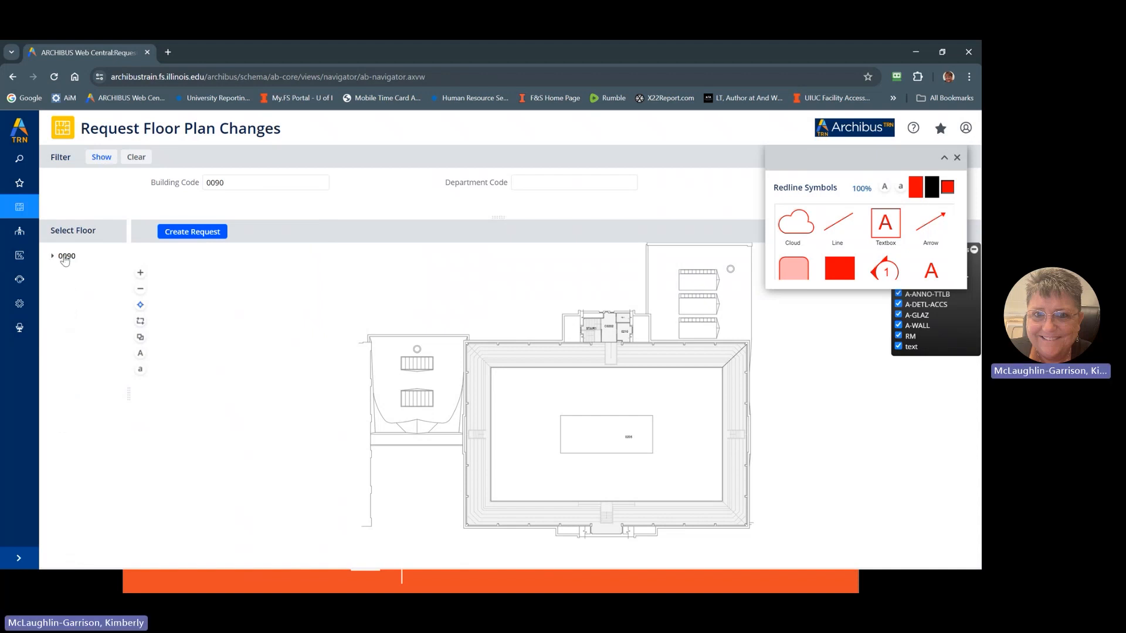
left_click(65, 259)
left_click(76, 309)
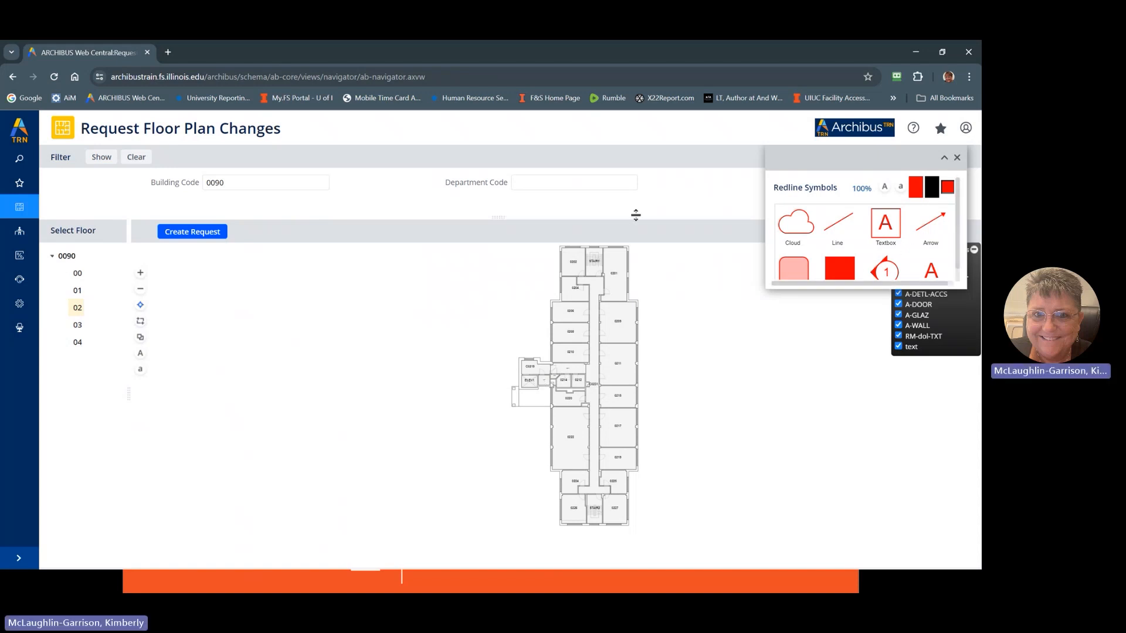
Hide the filter area and the floor list, and make the Redline Symbols window taller to show all symbols
left_click(498, 216)
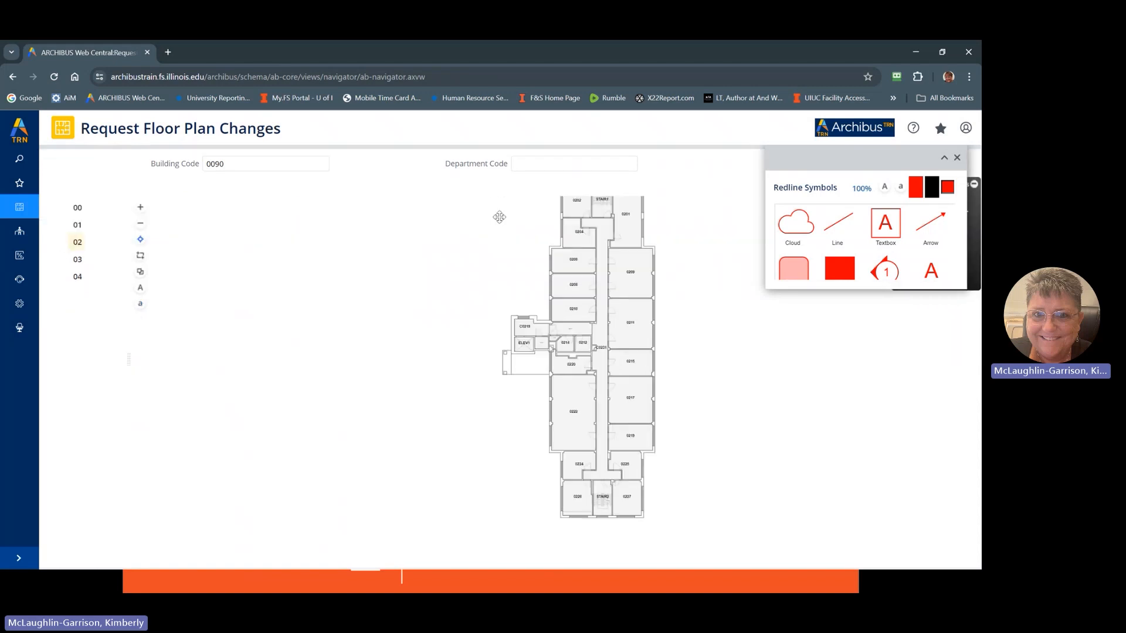
left_click(130, 364)
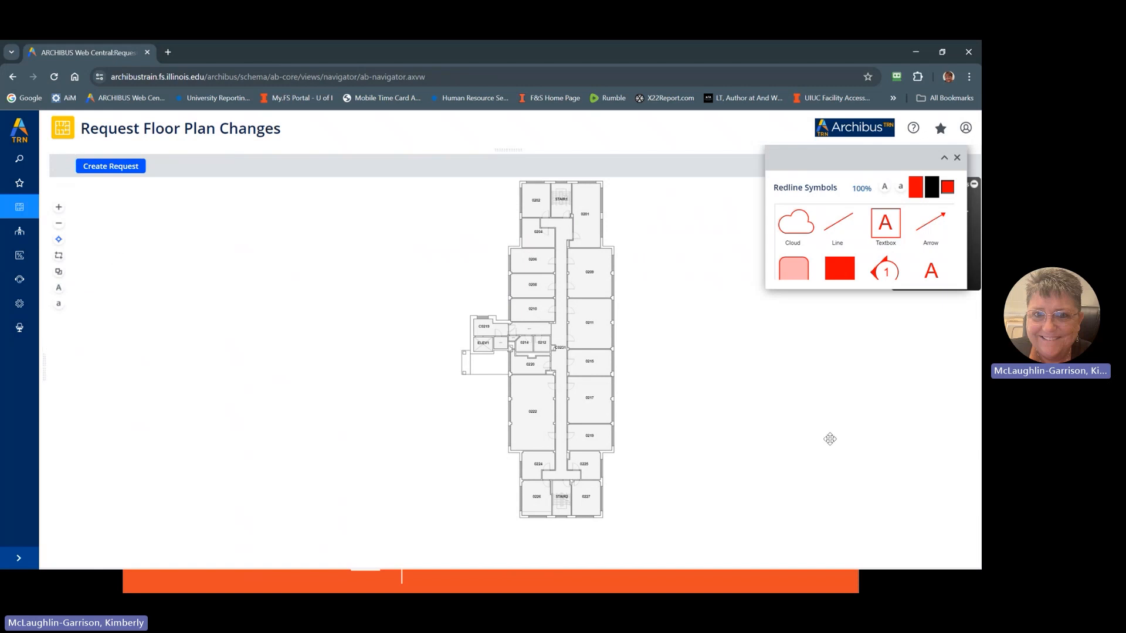
left_click_drag(869, 287, 867, 365)
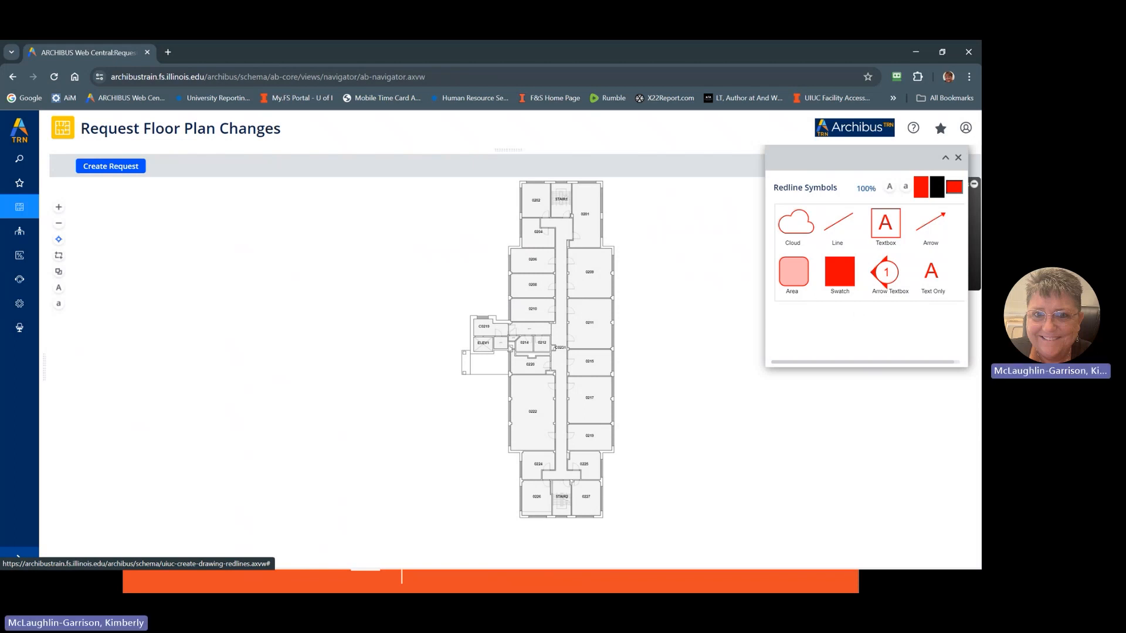
Try black for the redline symbols and a size of 50%, and restore red and 100%
left_click(938, 188)
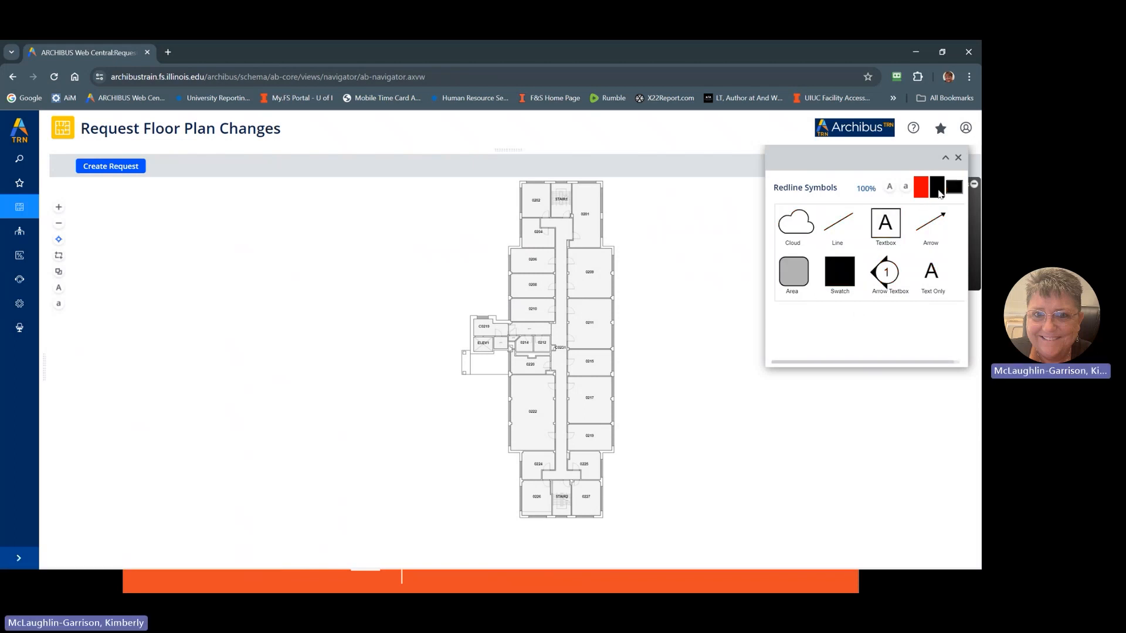
left_click(924, 191)
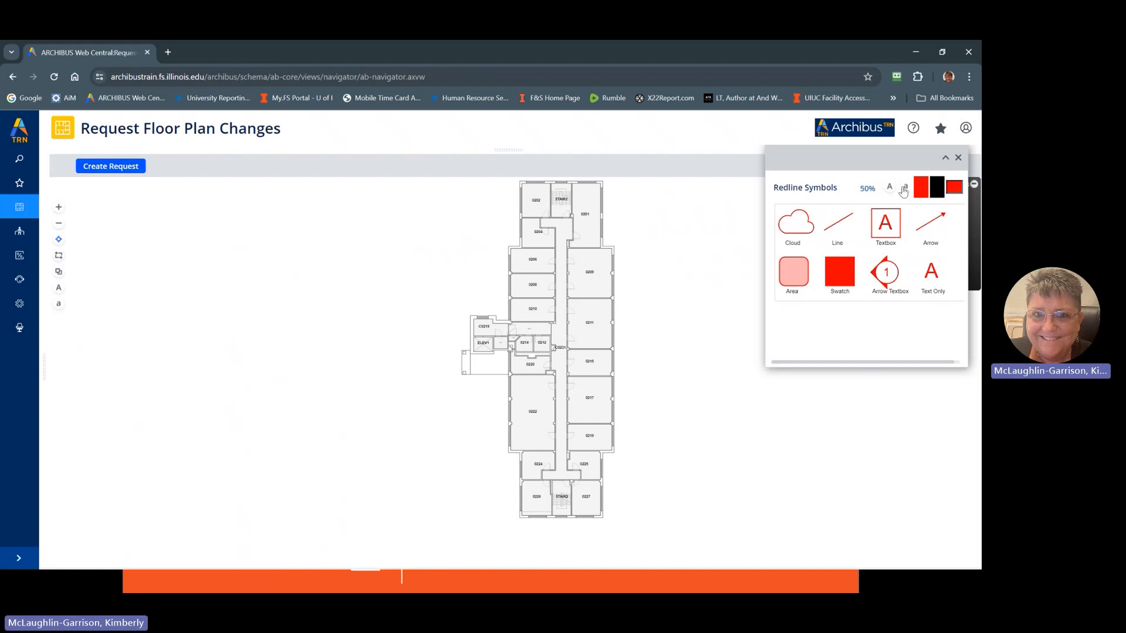
left_click(905, 188)
left_click(889, 189)
Place a red Area symbol of about 1,427 ft² over rooms 0209 and 0211
left_click_drag(801, 279, 621, 357)
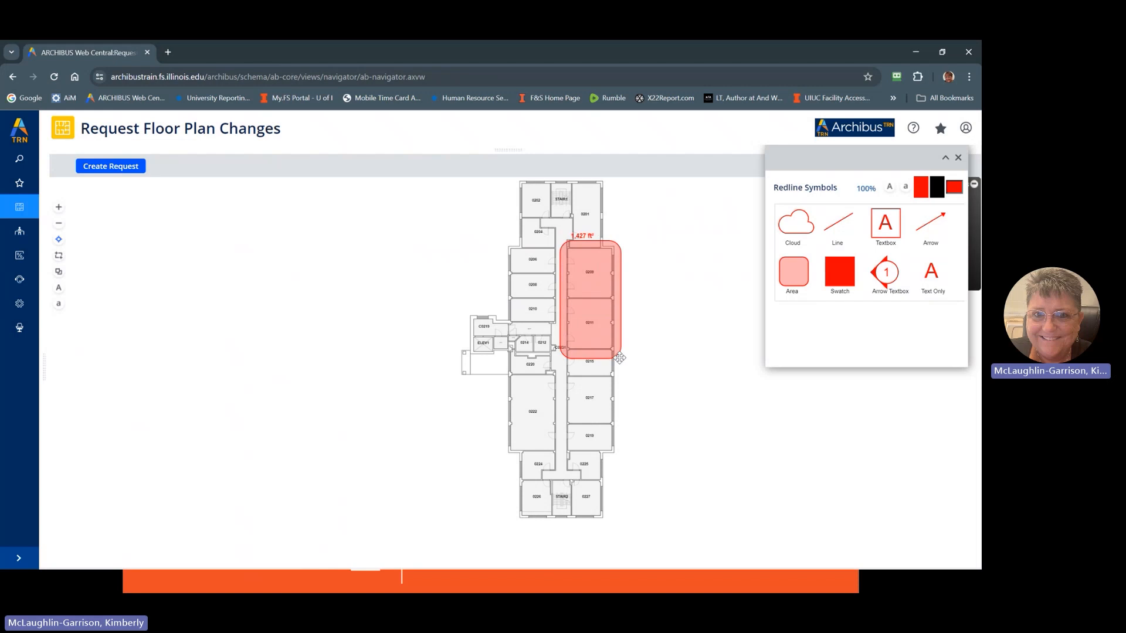
scroll(614, 360, "up", 2)
scroll(614, 363, "down", 2)
left_click_drag(613, 363, 596, 385)
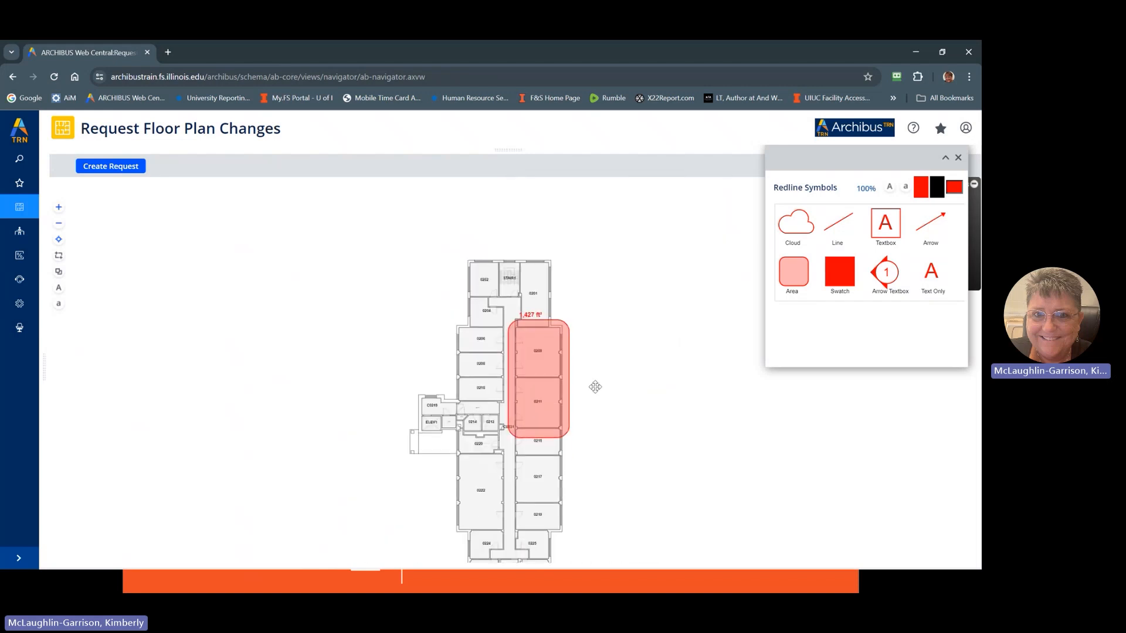
scroll(596, 386, "up", 2)
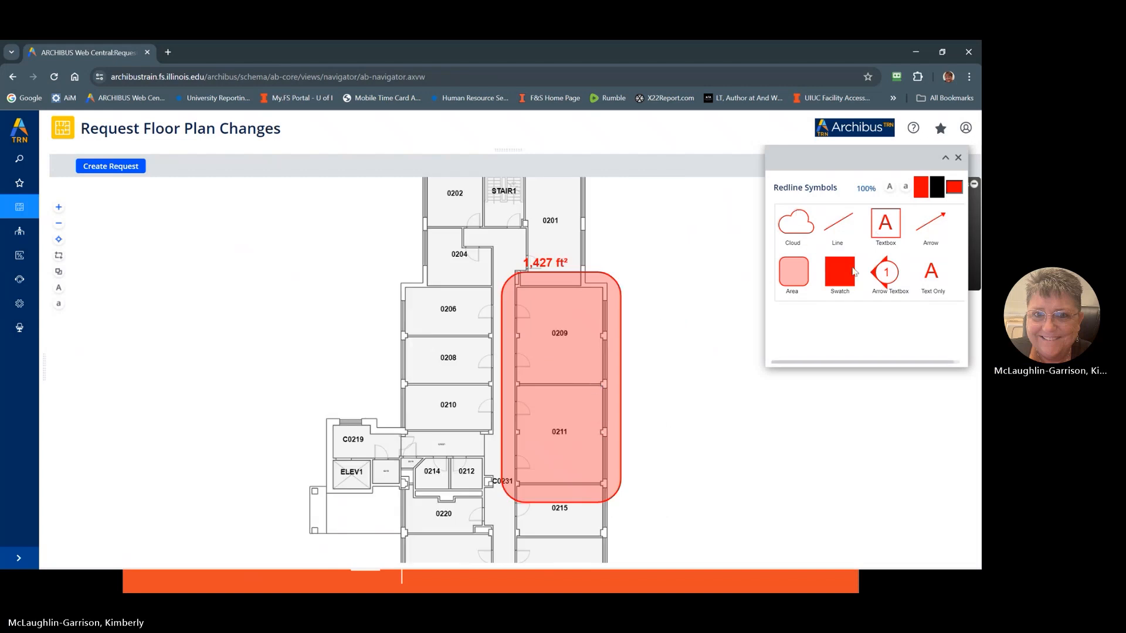
Add the text "Make one room" to the red area over rooms 0209 and 0211
left_click(543, 432)
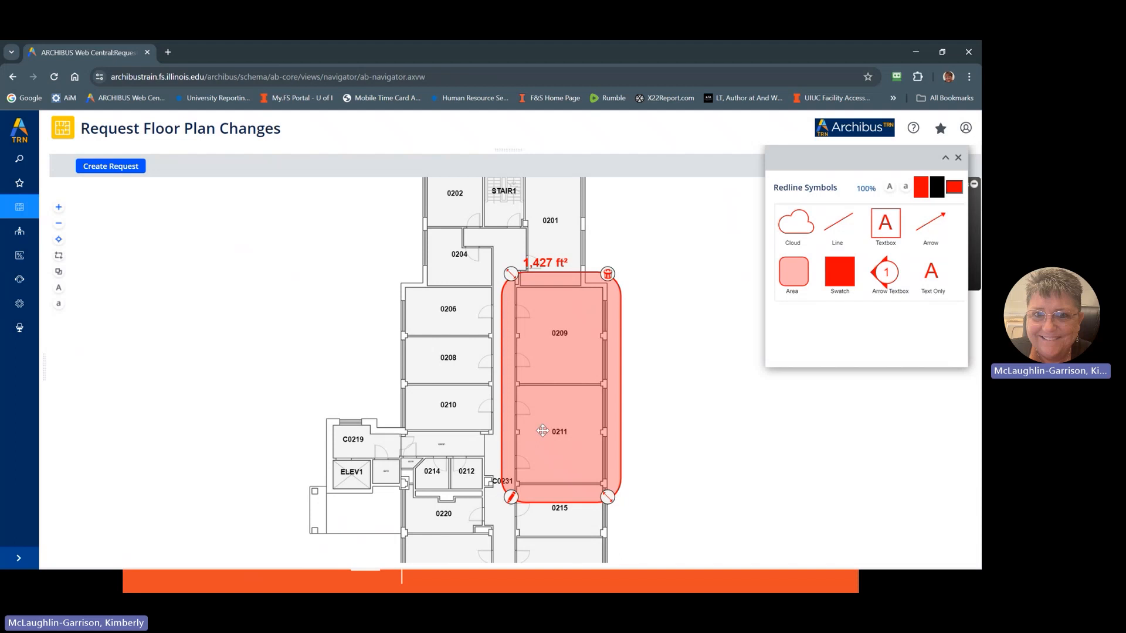
left_click(511, 498)
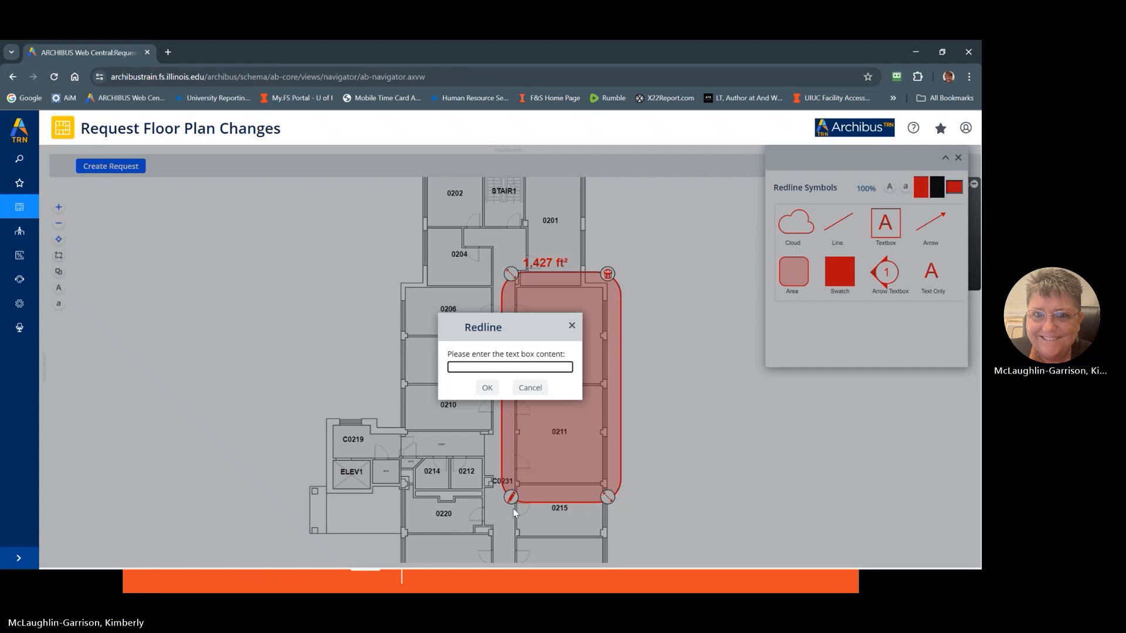
type("Make one room")
left_click(486, 387)
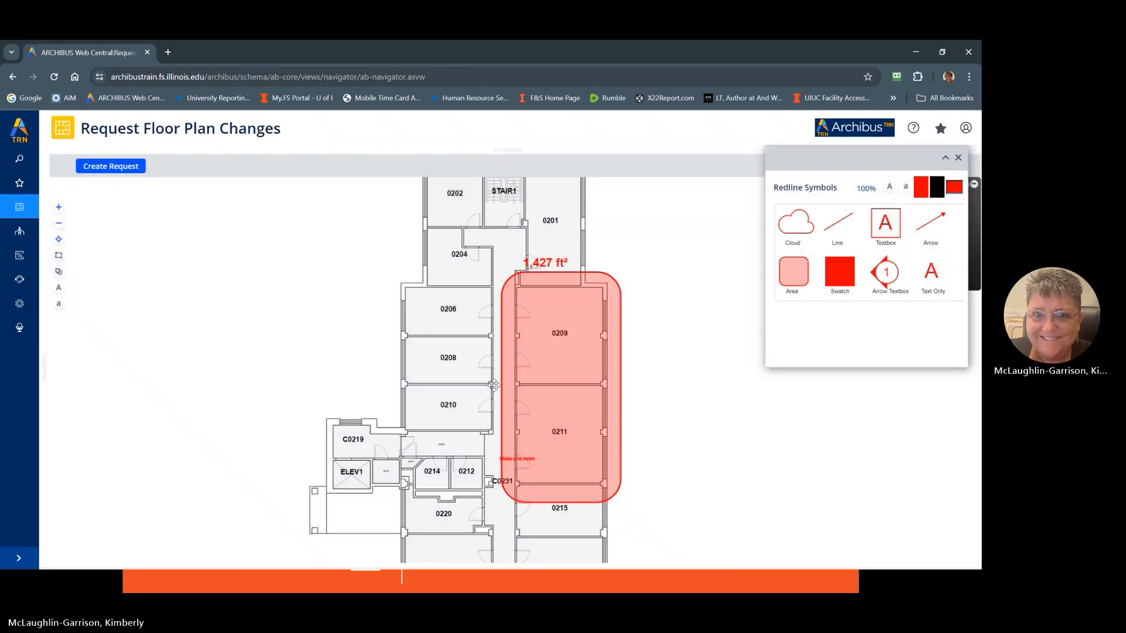
Set the redline color to black and place a diagonal line across the wall between rooms 0209 and 0211
left_click(937, 187)
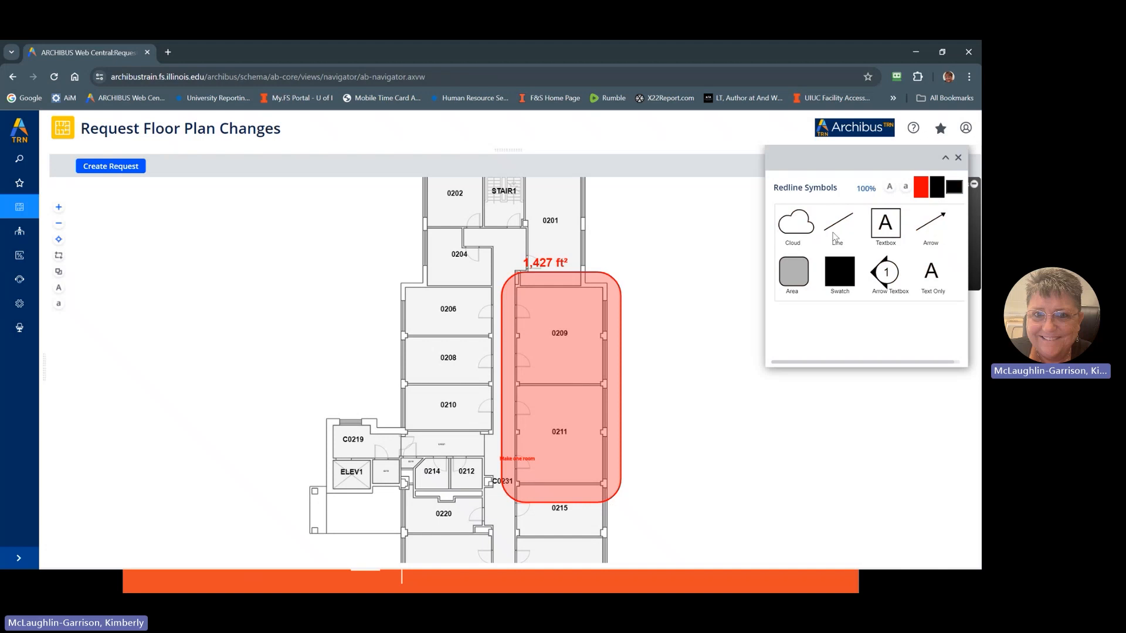
left_click_drag(842, 225, 778, 274)
left_click_drag(838, 225, 547, 407)
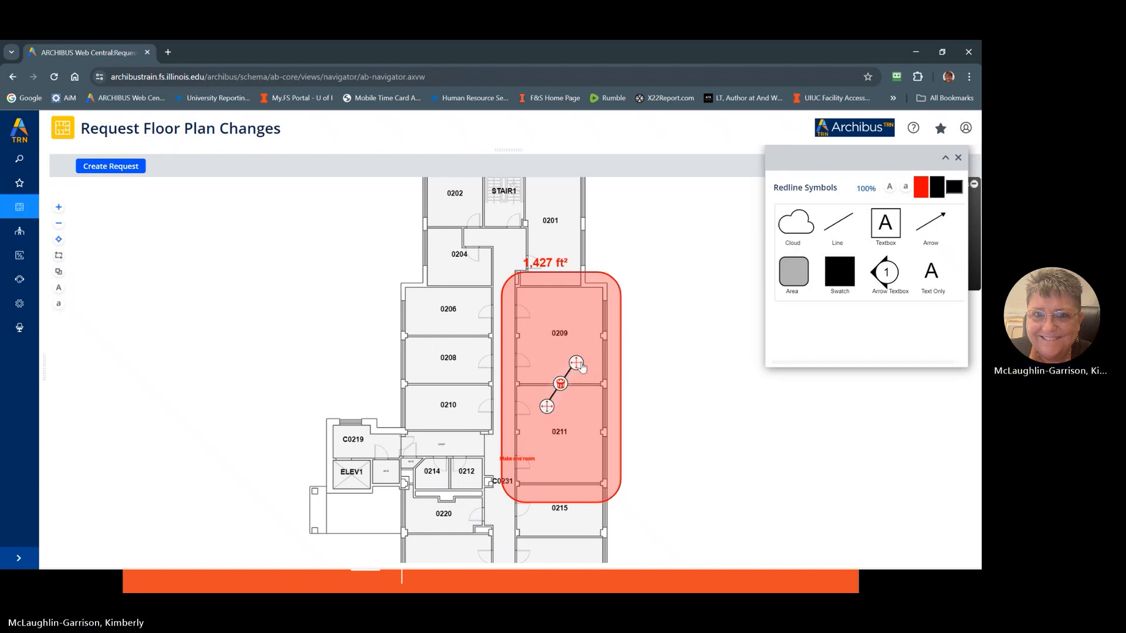
left_click(612, 356)
Place a second black line and adjust its ends to form an X over the wall between rooms 0209 and 0211
left_click_drag(846, 225, 577, 424)
left_click(549, 370)
left_click_drag(524, 388, 548, 364)
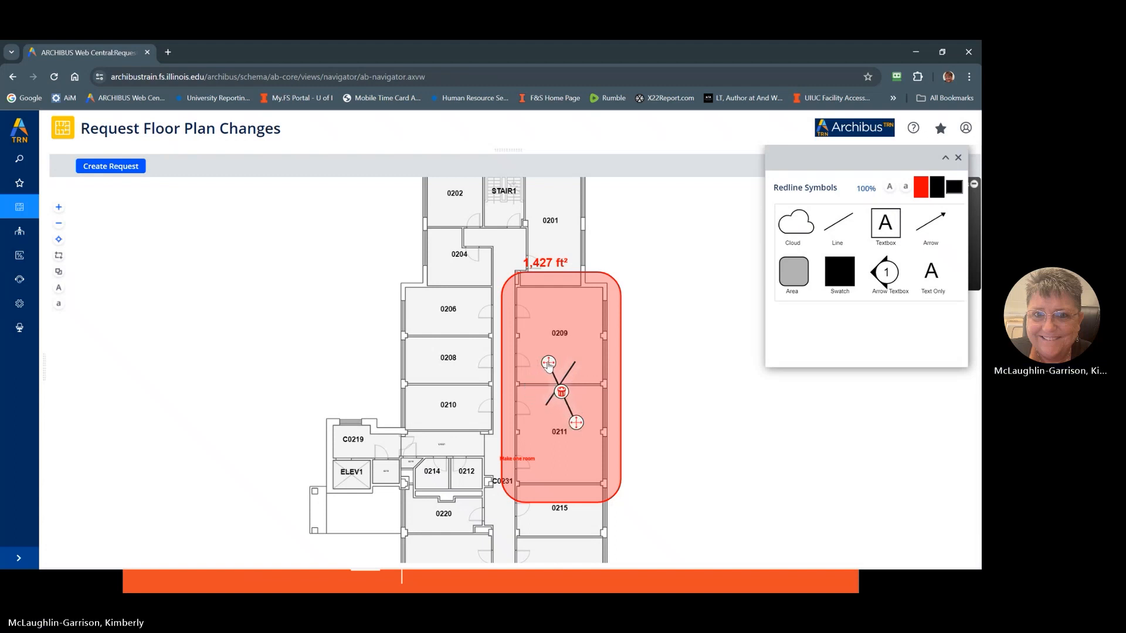
left_click_drag(576, 423, 581, 408)
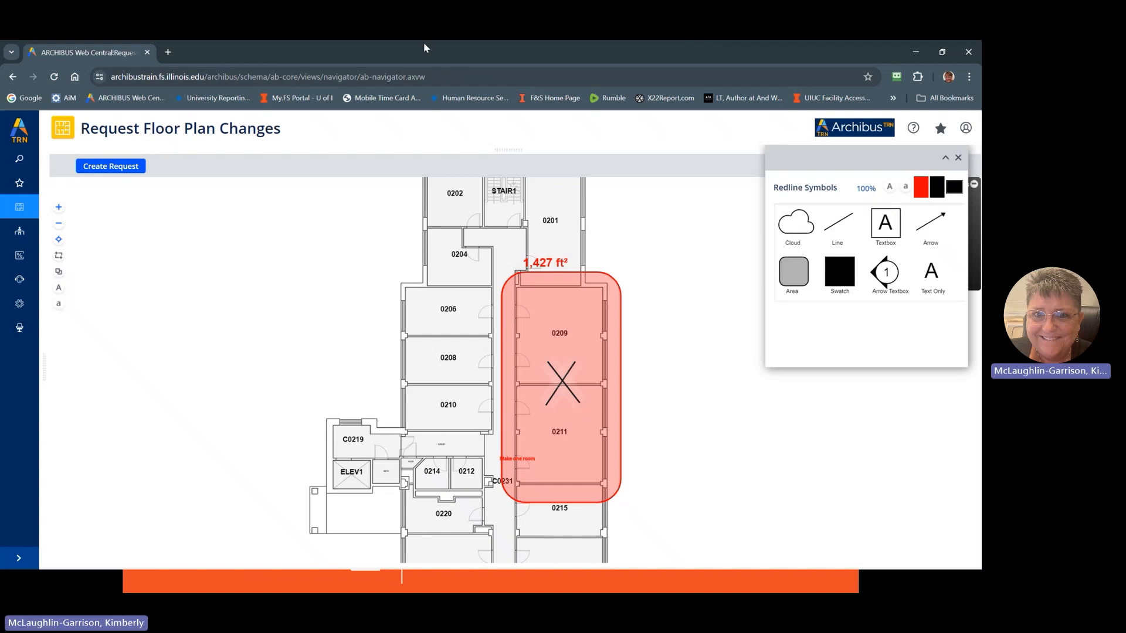
Create a redline request and begin its notes with the work order number followed by "- Make One room"
left_click(127, 167)
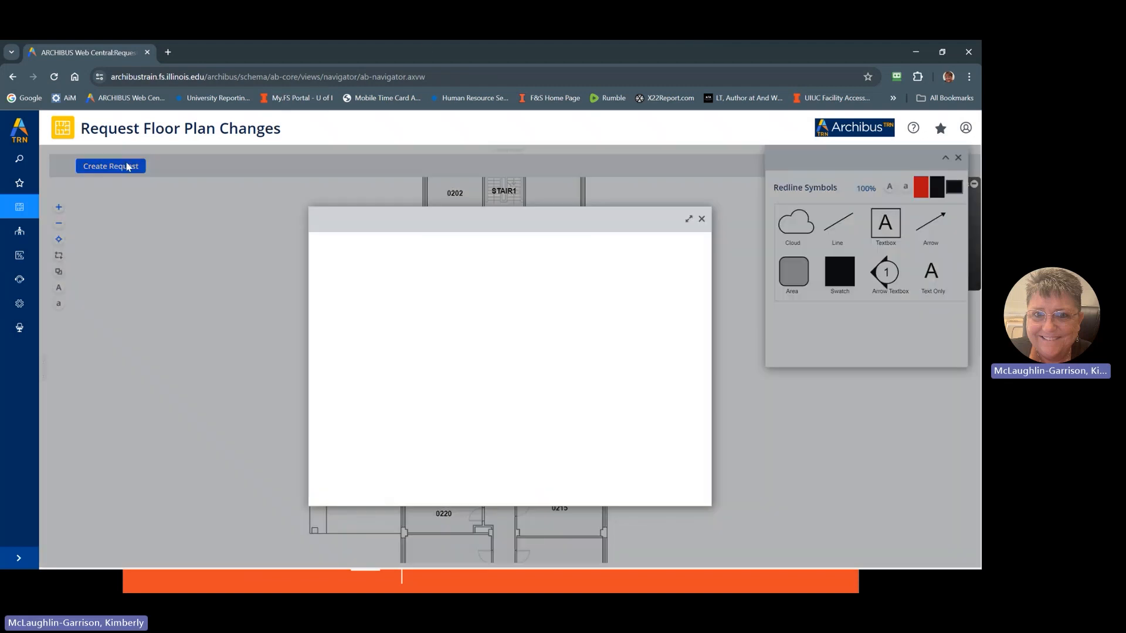
left_click(439, 293)
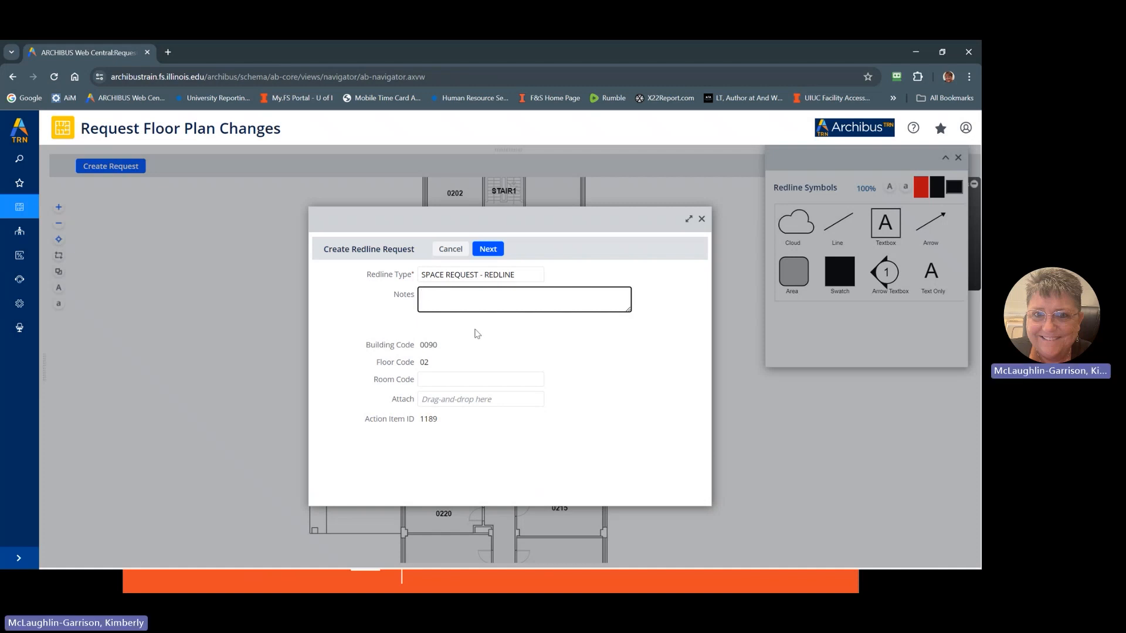
type("WO 10970823")
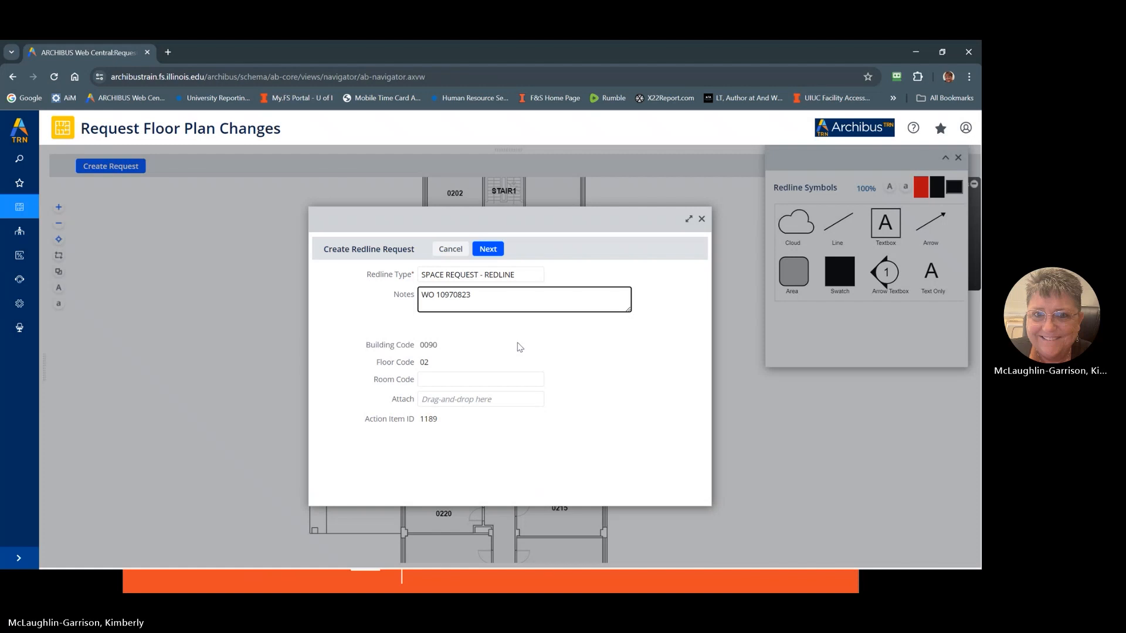
type("- Make One room. New ")
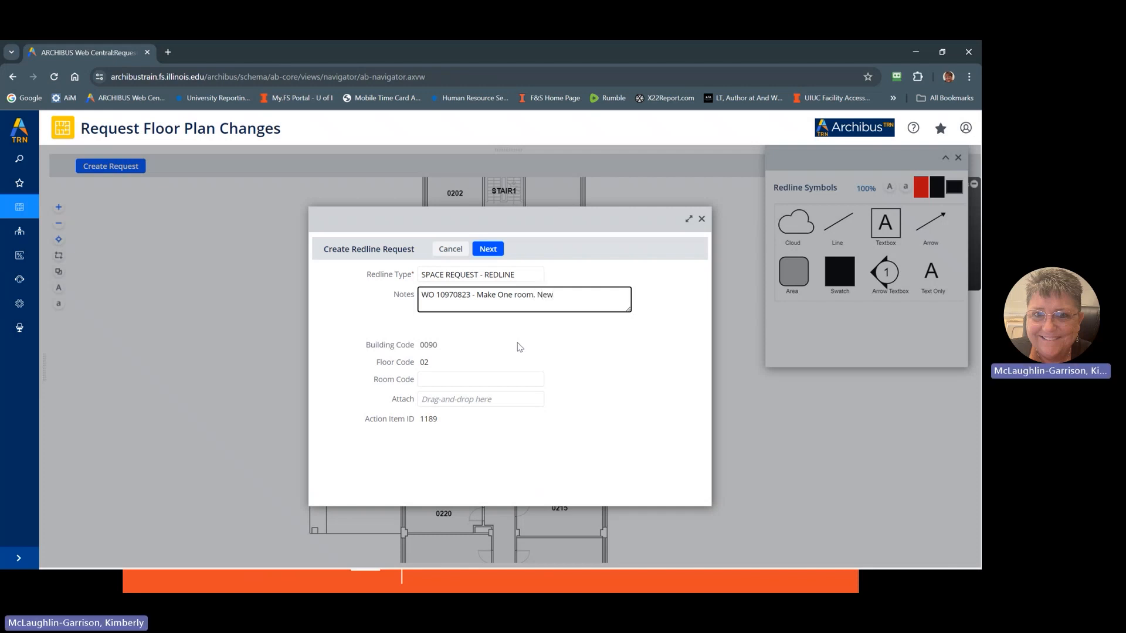
type("roo")
type("m num")
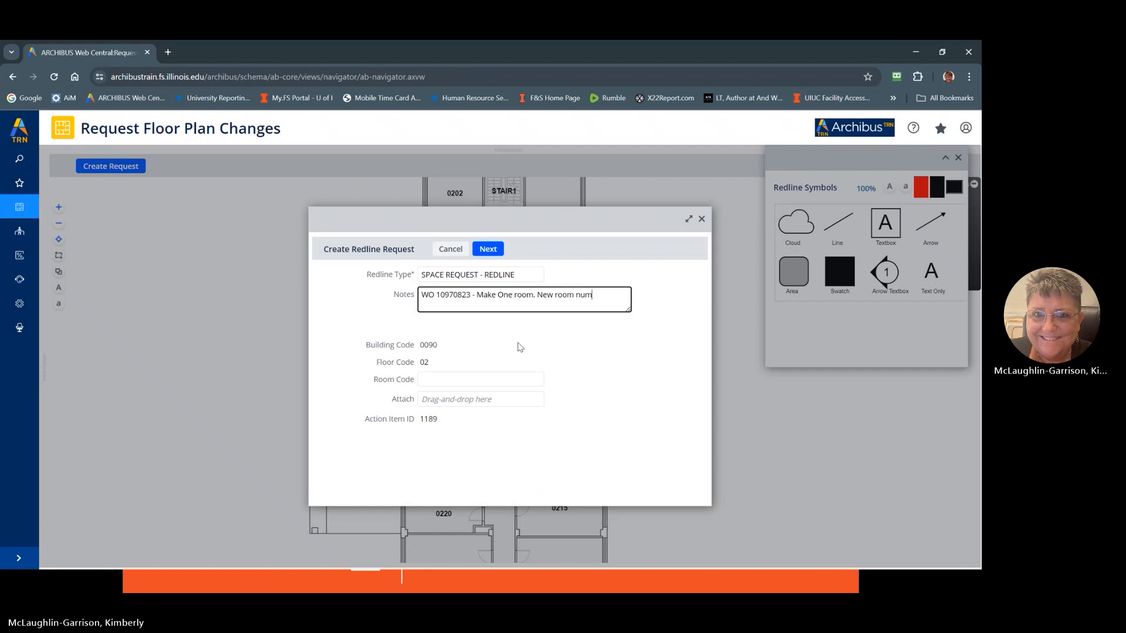
type("ber")
Continue the request notes with the sentence "New room number 209."
type("209")
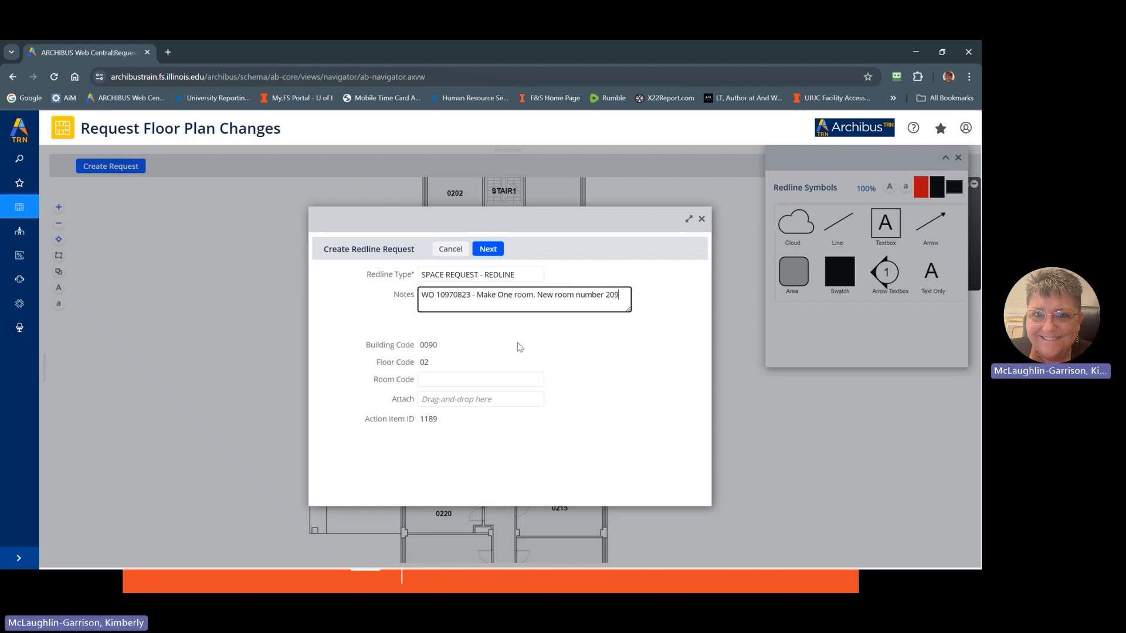
type(".")
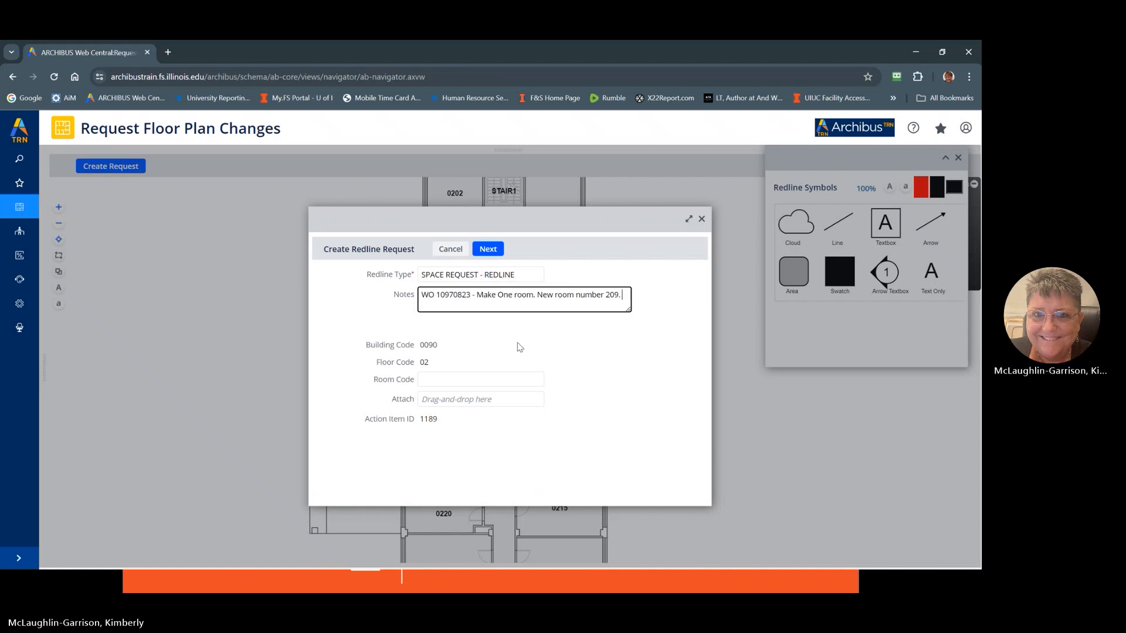
Finish the request notes with a sentence naming the person to contact for entry, including their user ID
type("Cona")
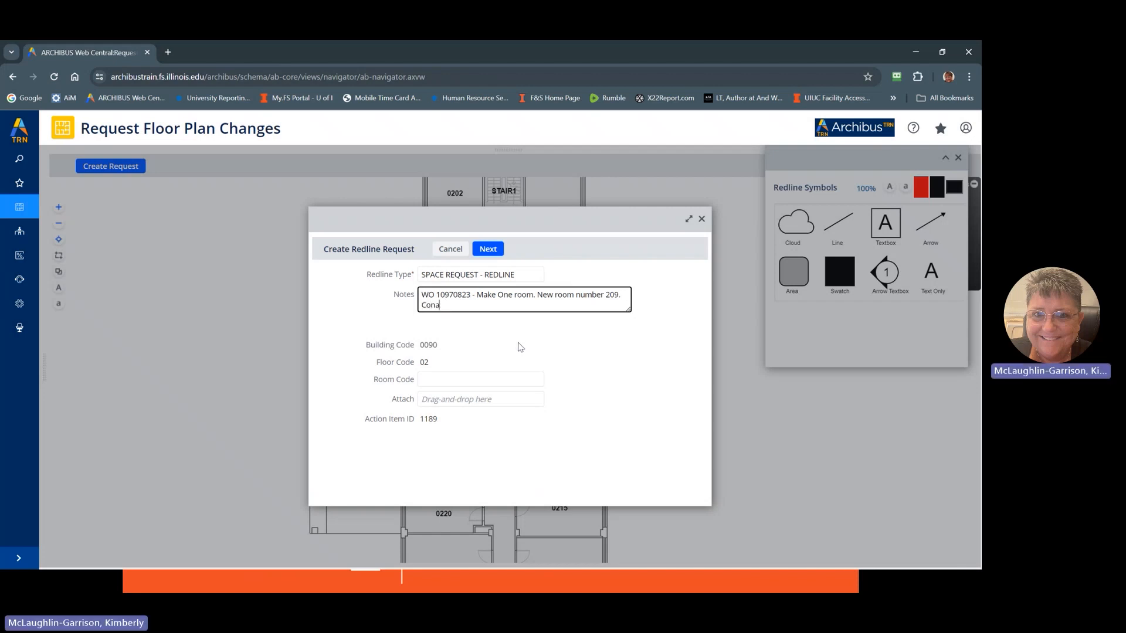
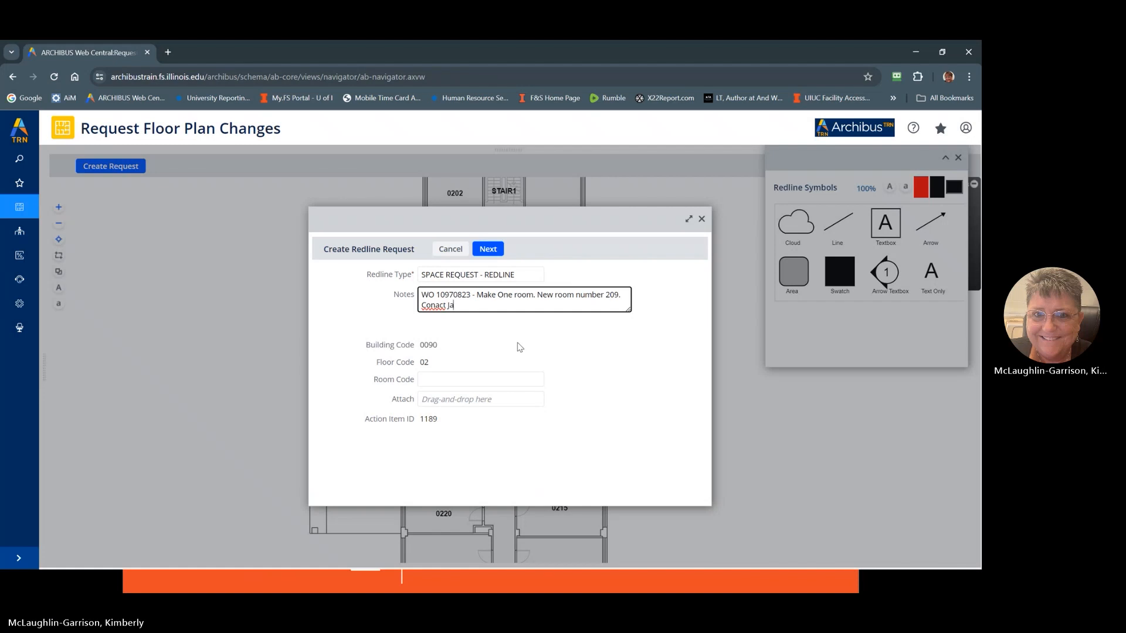
left_click(436, 305)
type("t")
type("ntry.")
Set the request's room code to 0209 and save the request, continuing to the optional document attachment
left_click(443, 380)
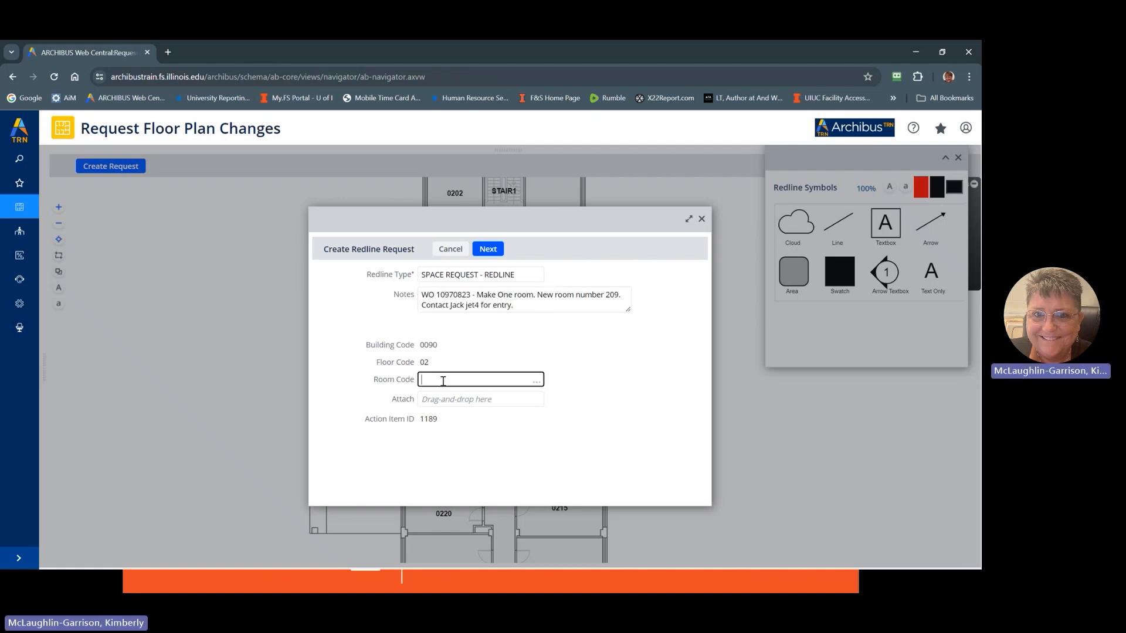
left_click(538, 382)
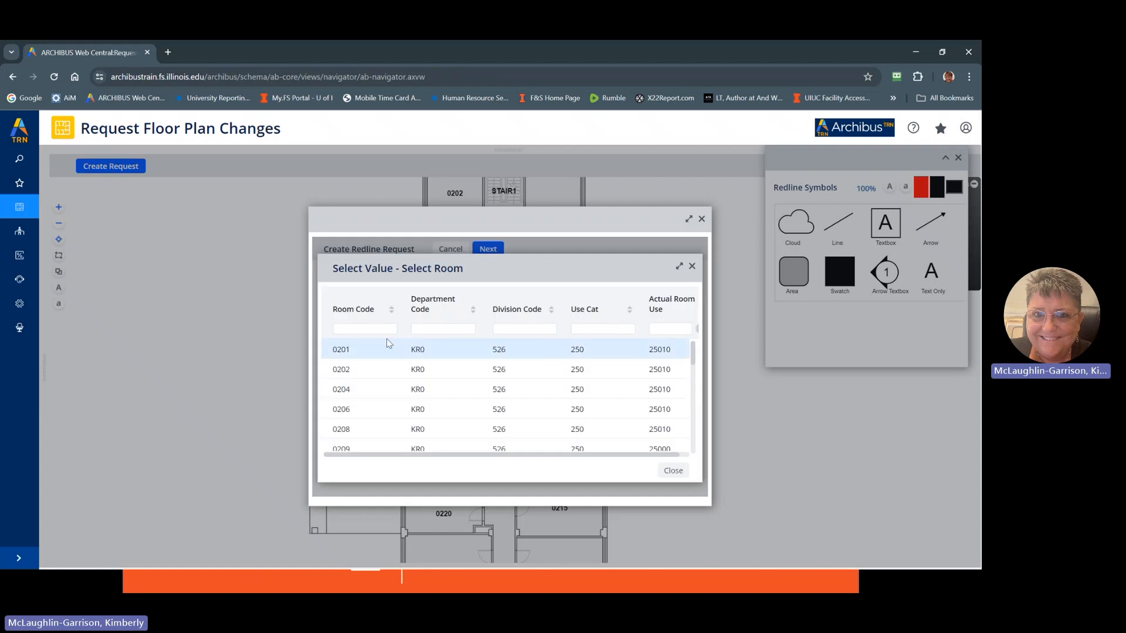
type("0209")
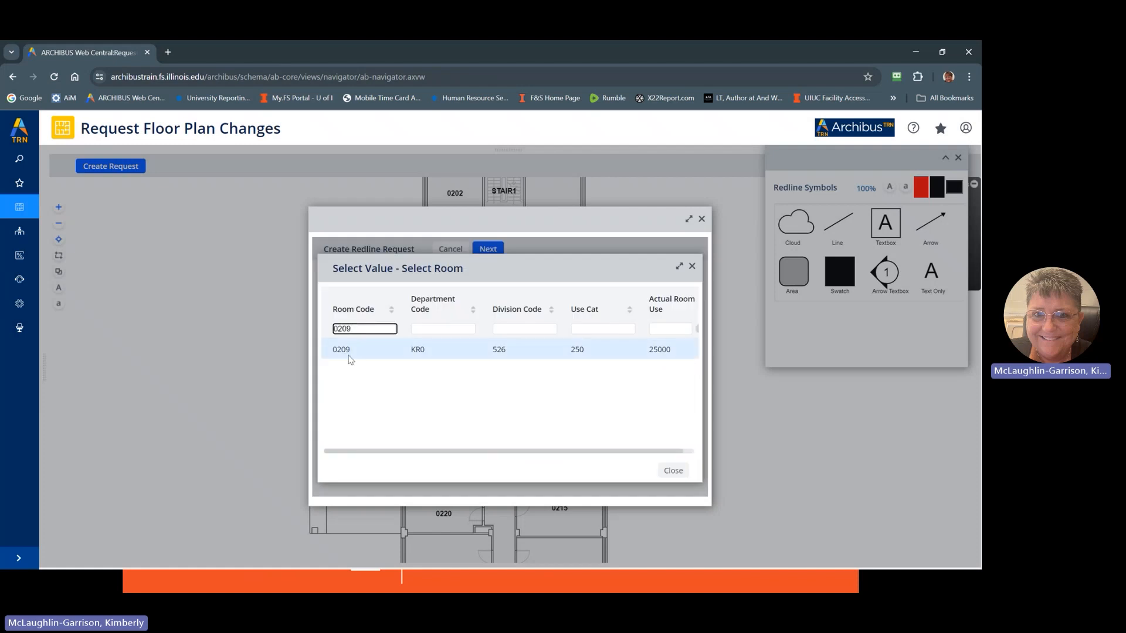
left_click(342, 350)
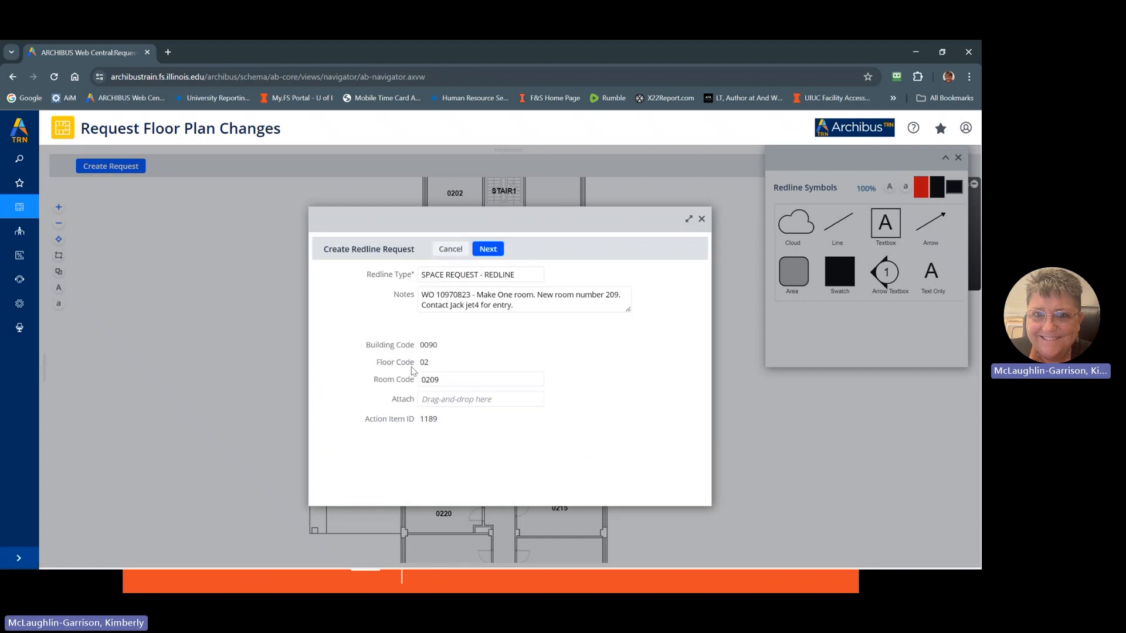
left_click(489, 249)
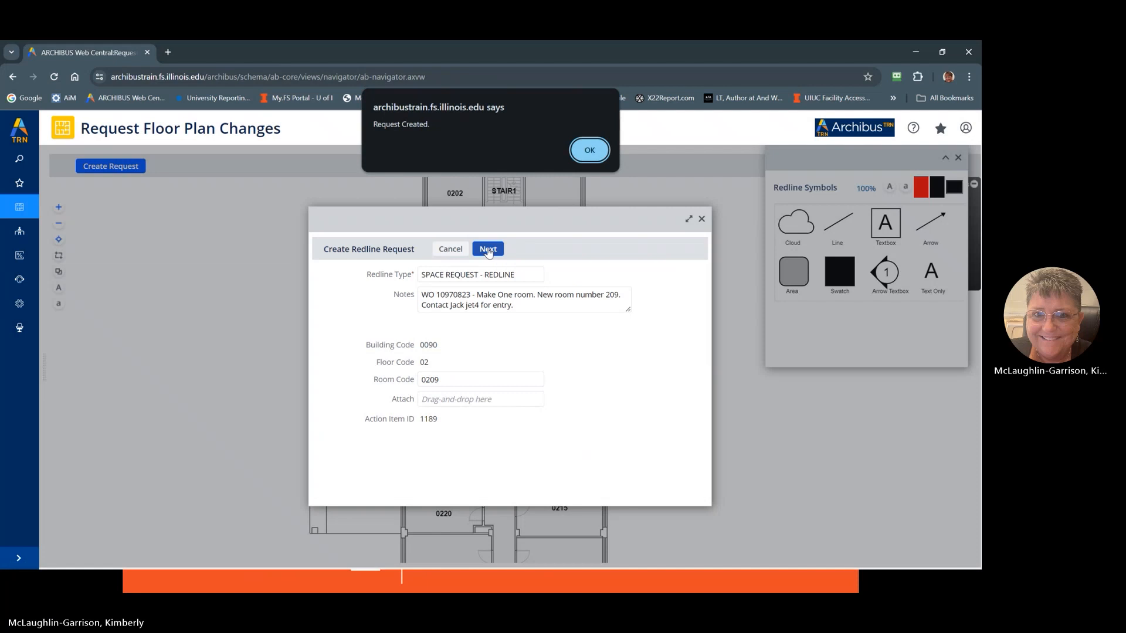
left_click(589, 151)
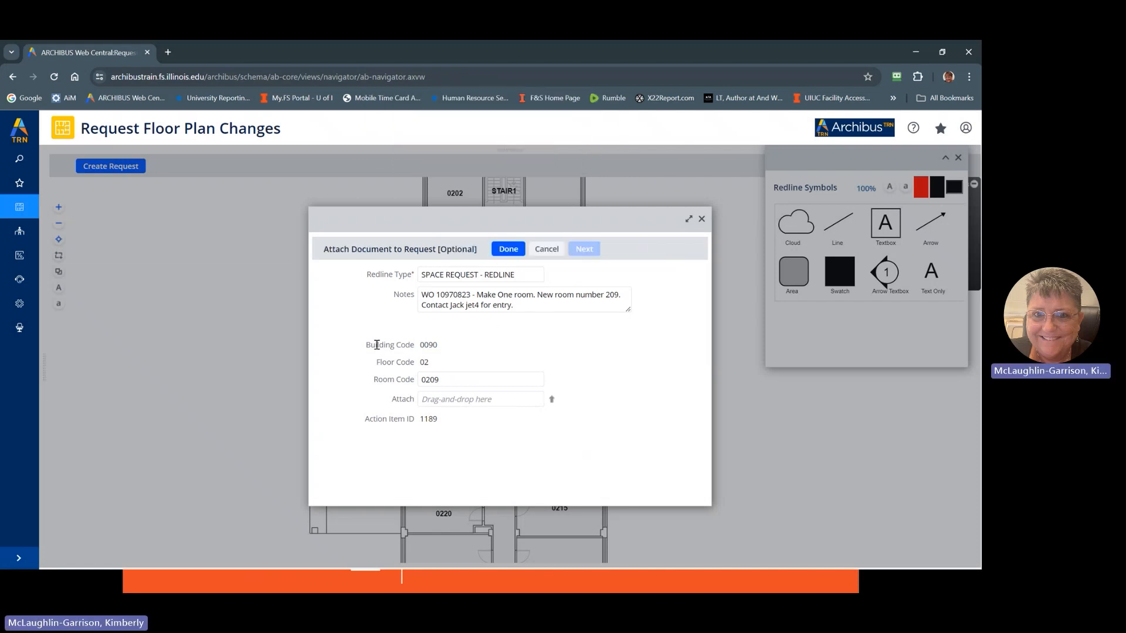
Choose the B0090_PROJ-7370_DWG-C351034_ALADDIN_ELECTRIC_AS-BUILT PDF from the Desktop as the request's attachment
left_click(487, 399)
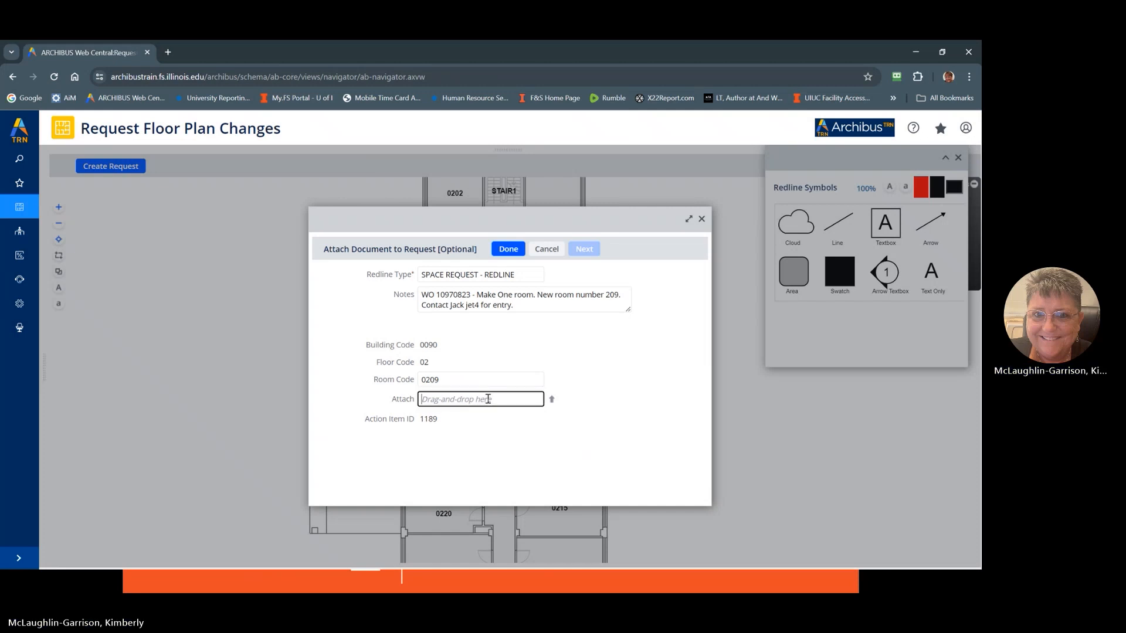
left_click(552, 402)
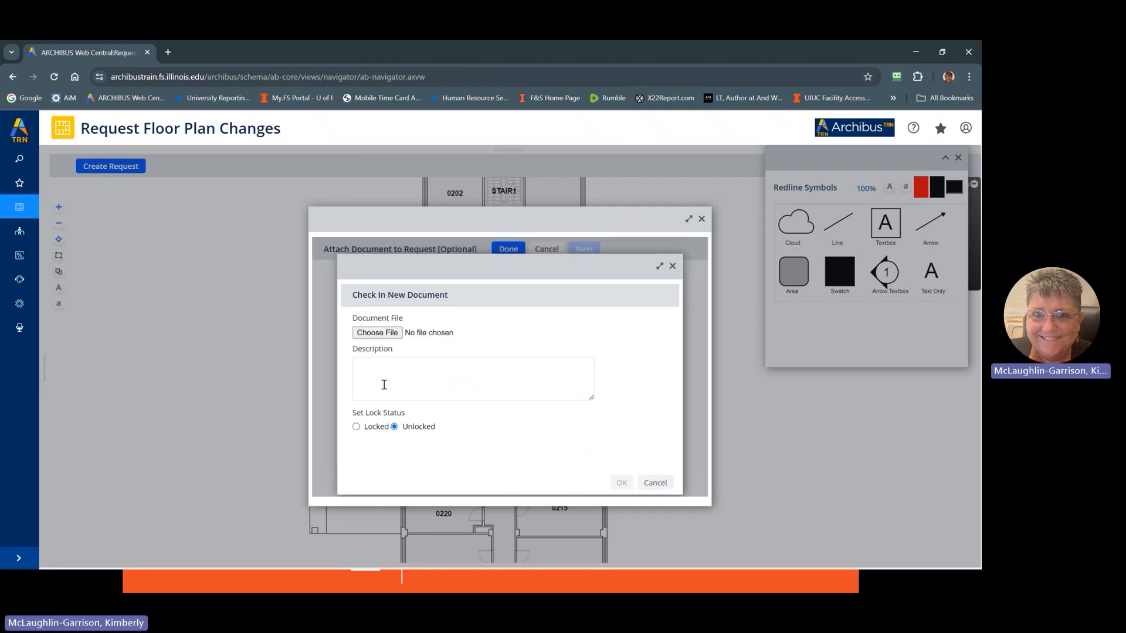
left_click(377, 333)
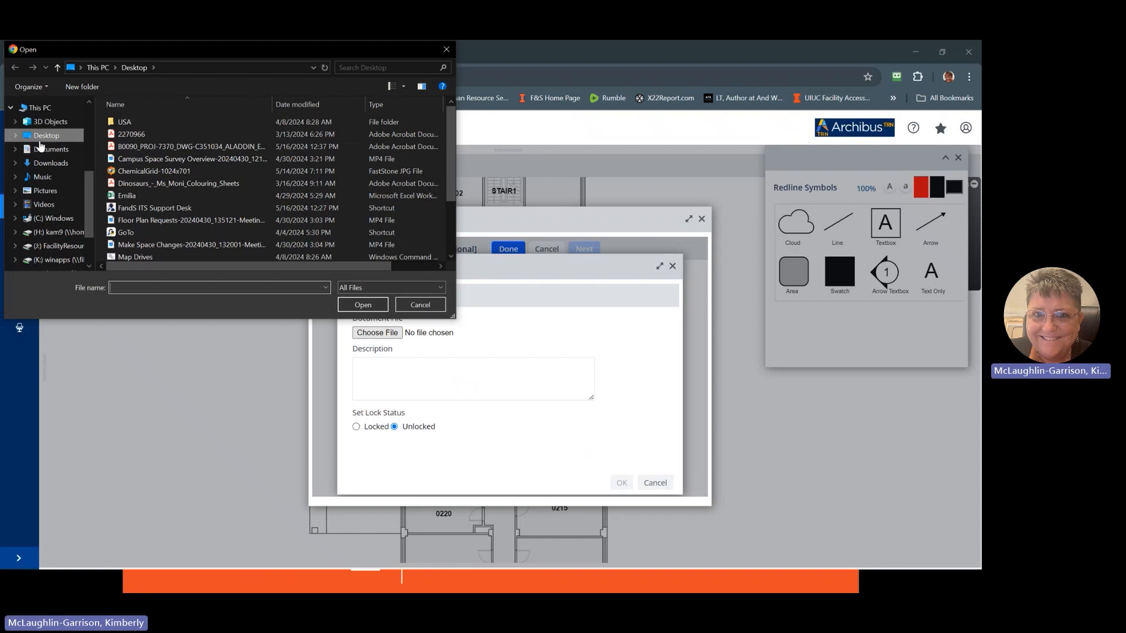
left_click(123, 148)
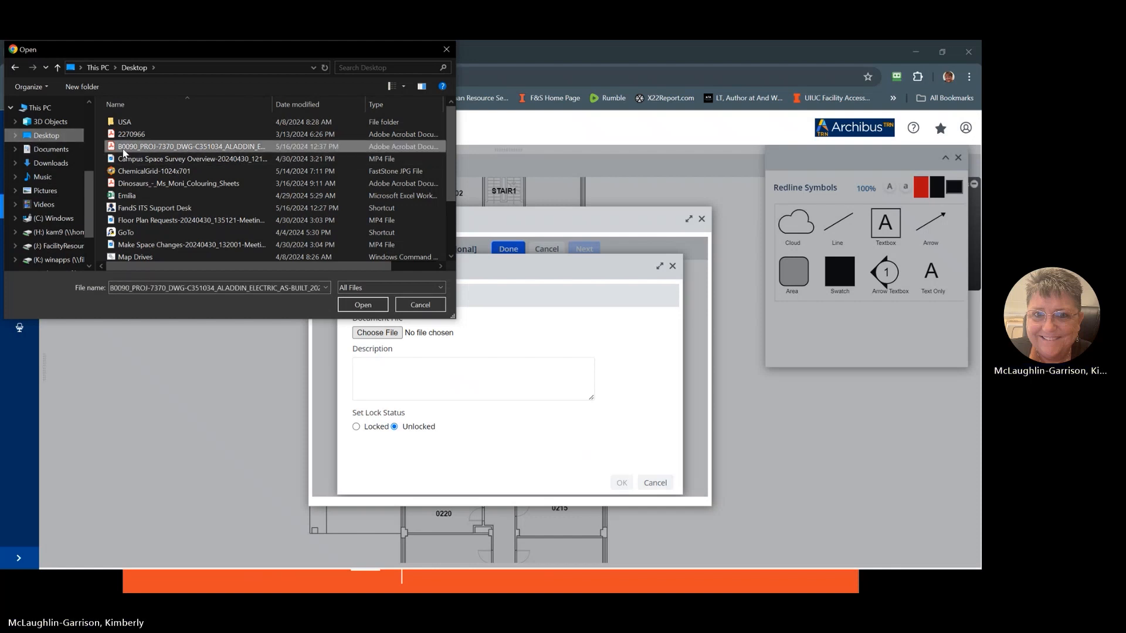
left_click(361, 305)
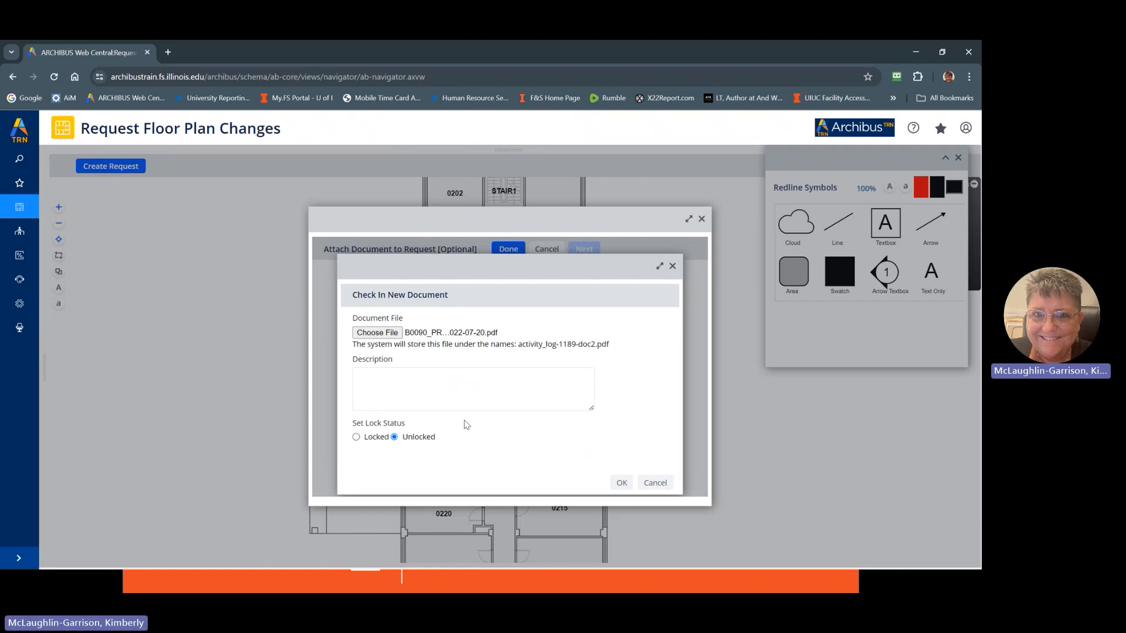
Describe the attachment as "Hand drawn plans", check it in and complete the redline request
left_click(415, 380)
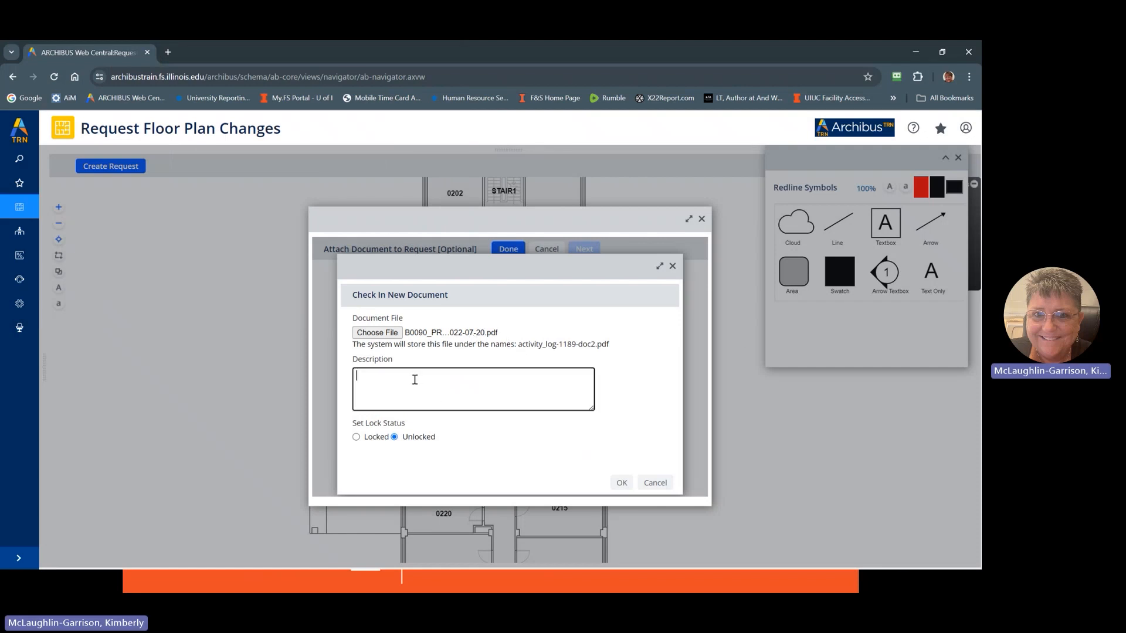
type("Han")
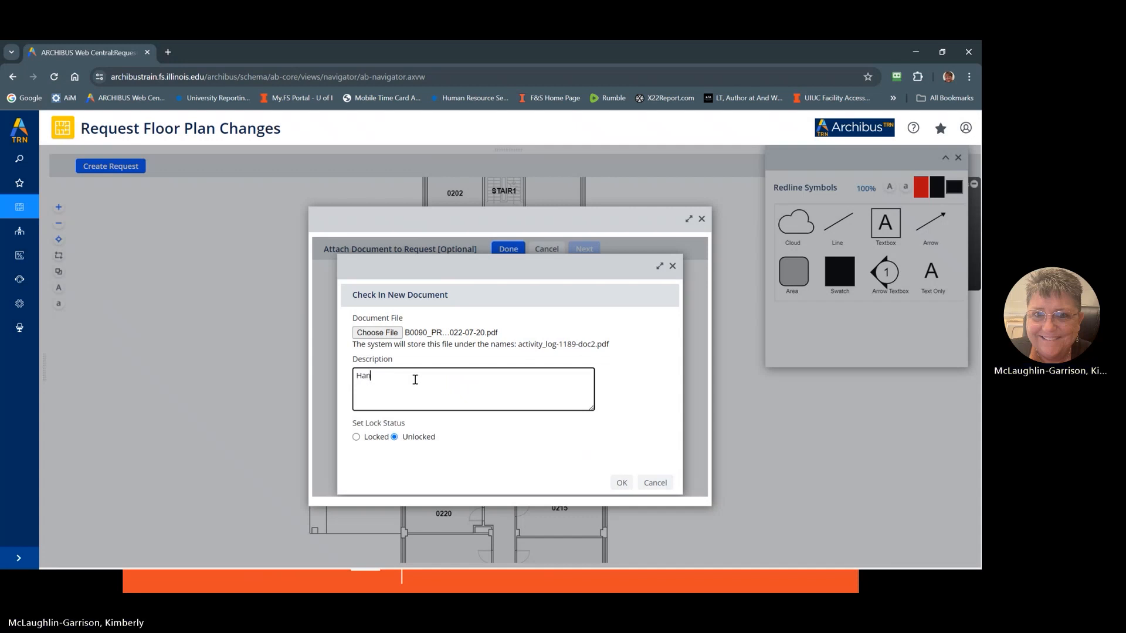
type("d drawn plans")
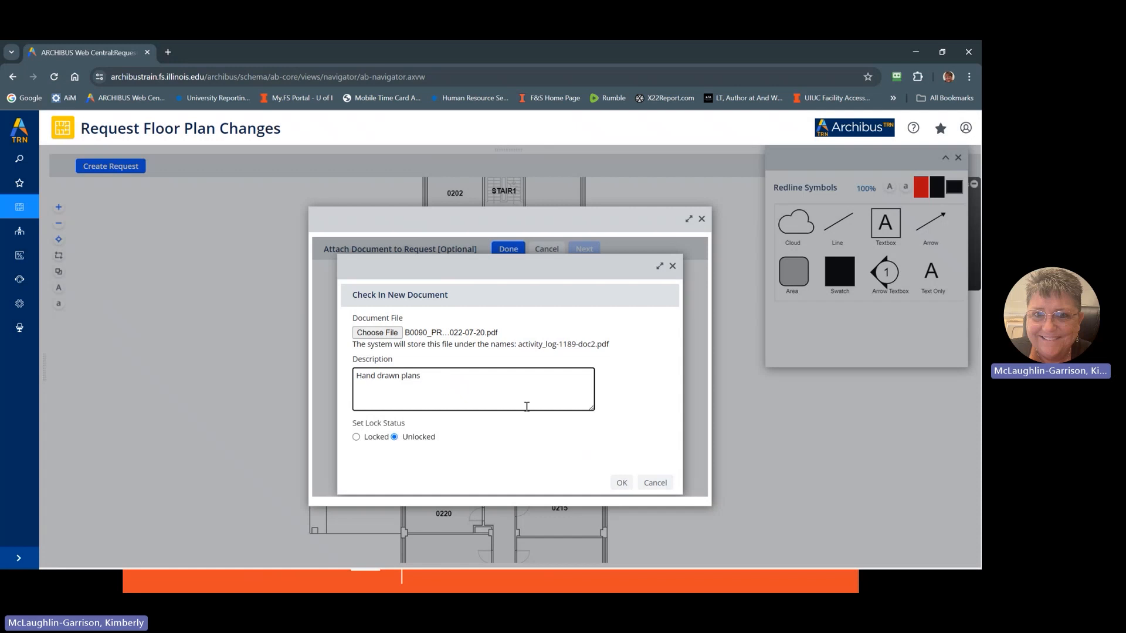
left_click(622, 483)
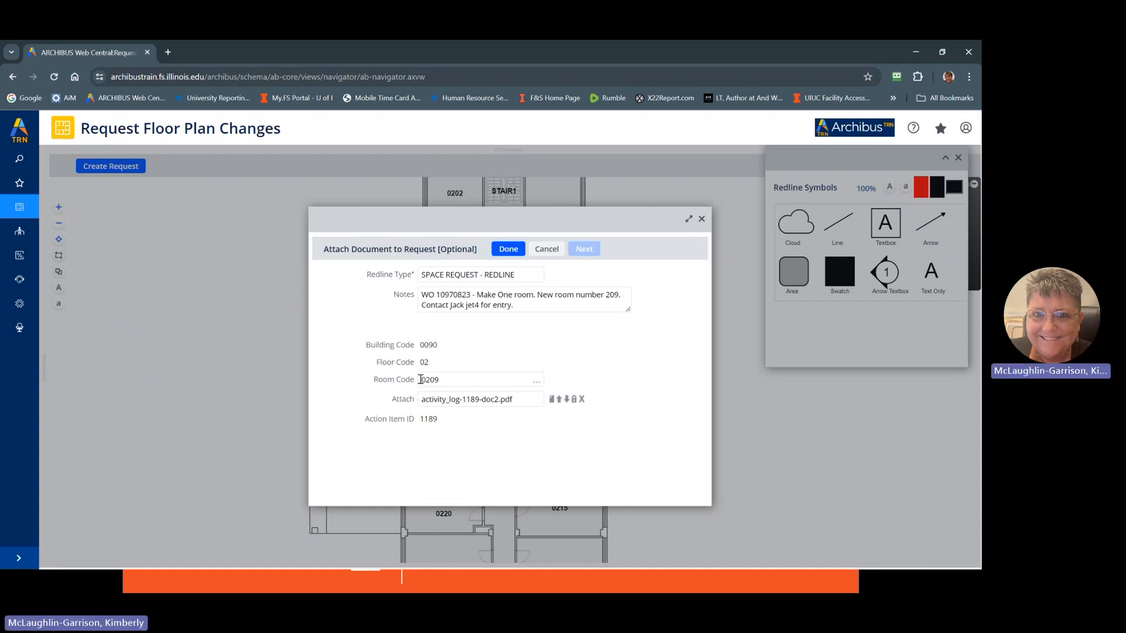
left_click(509, 249)
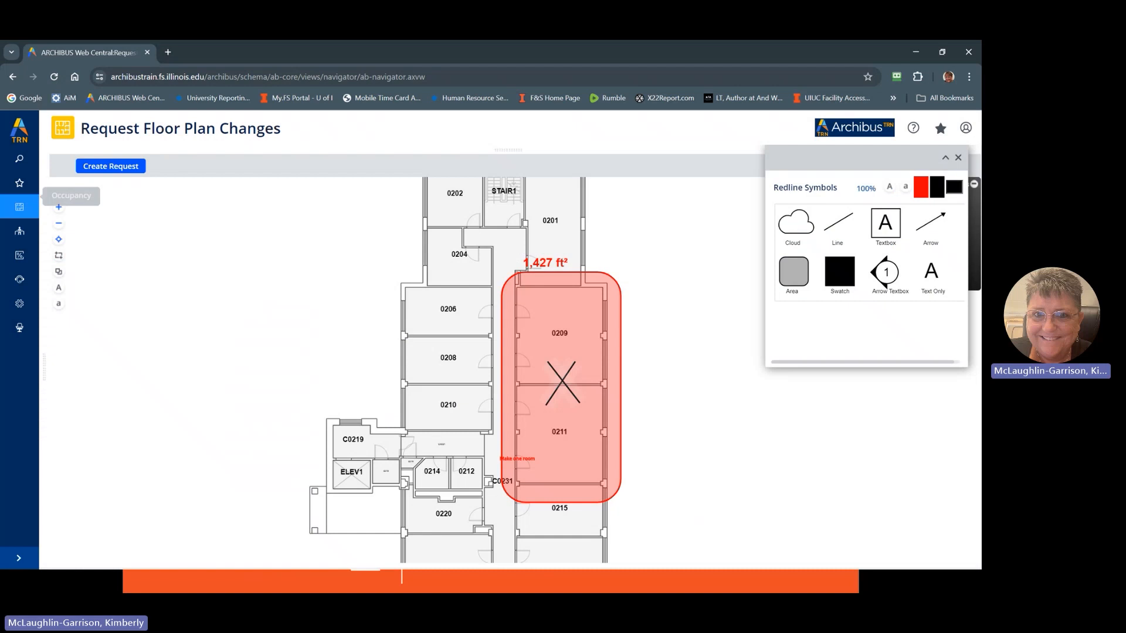
Open Review My Floor Plan Requests, view the new building 0090 floor 02 request and enlarge its details area
left_click(18, 210)
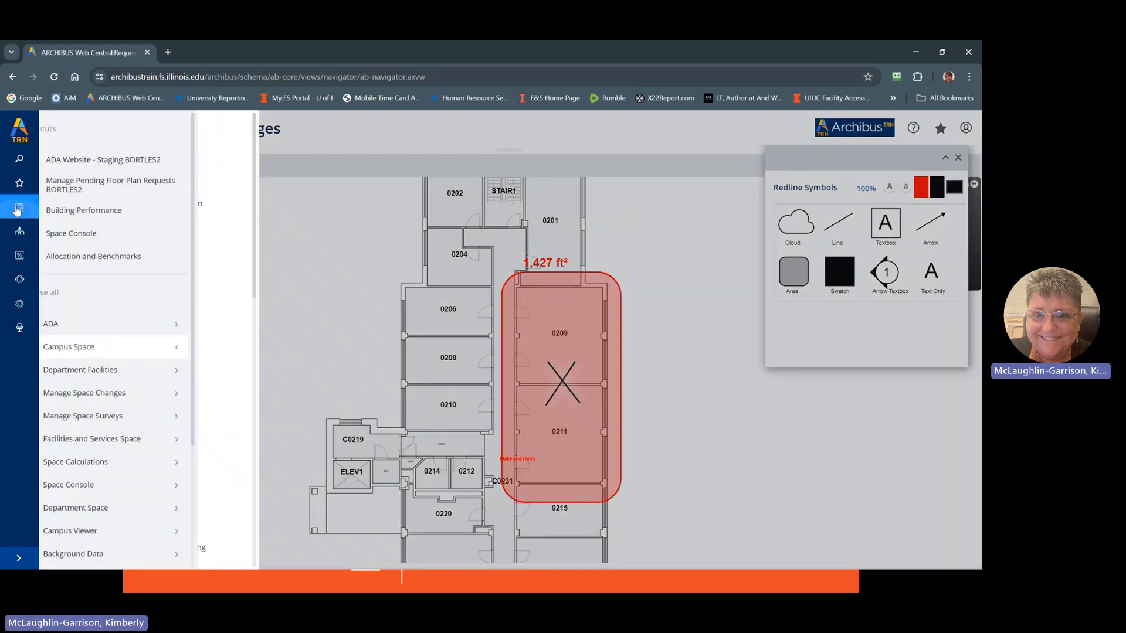
scroll(288, 426, "down", 5)
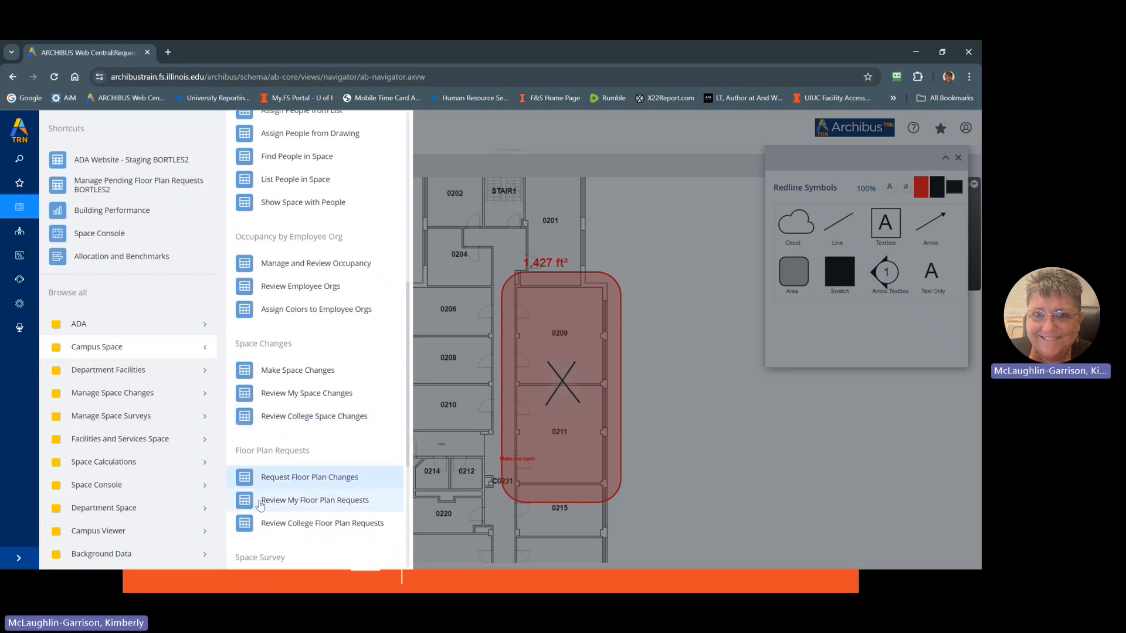
left_click(320, 501)
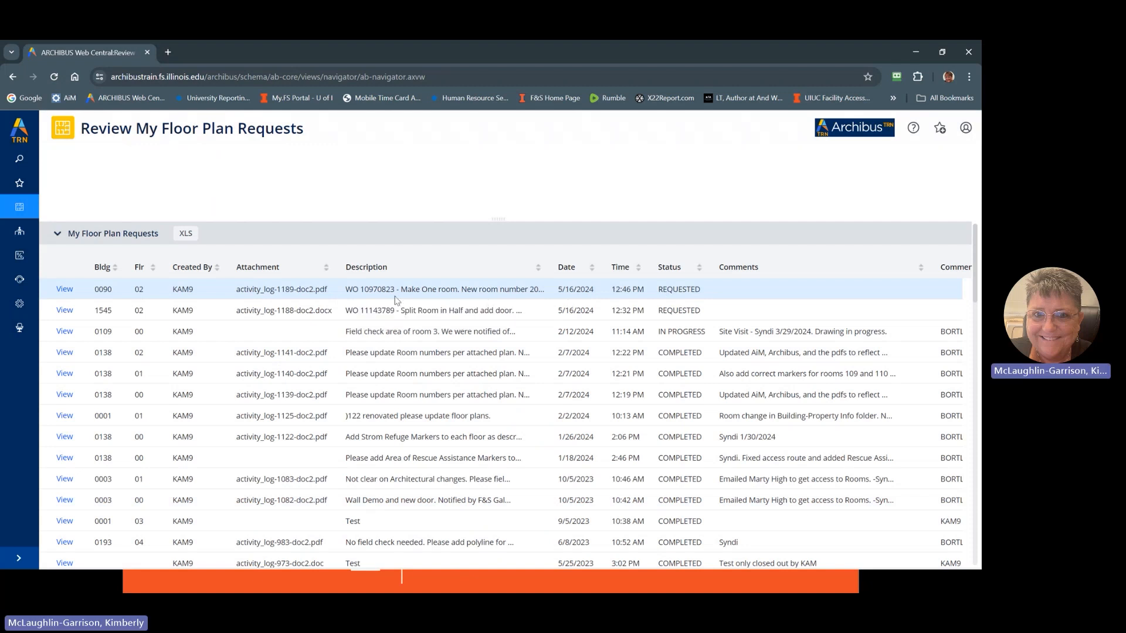
left_click(64, 289)
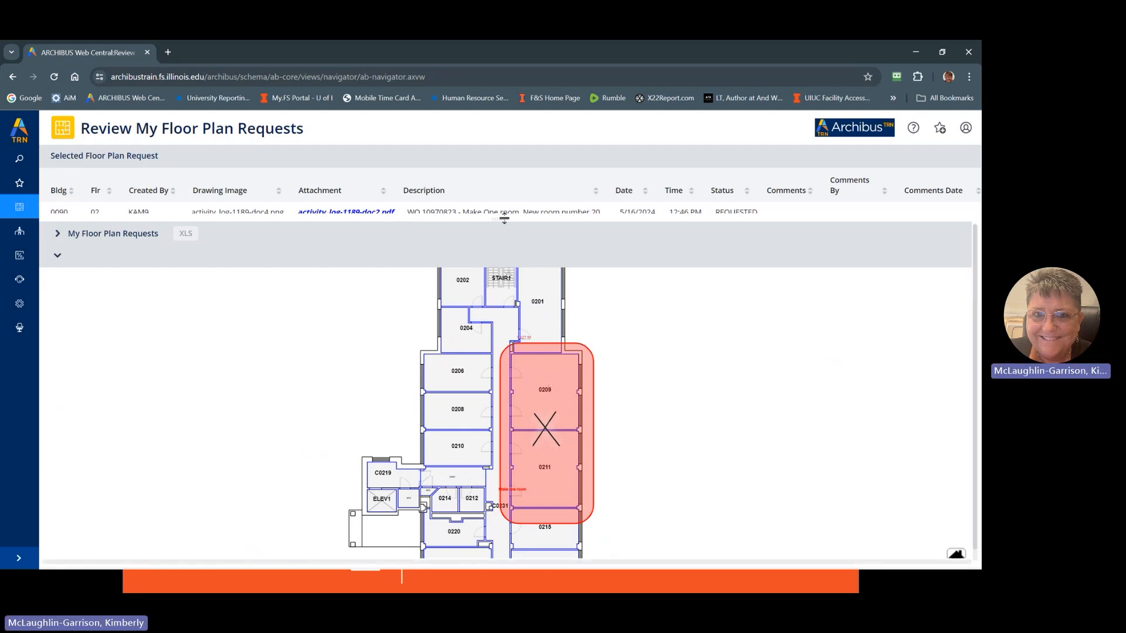
left_click_drag(504, 219, 507, 294)
Download and view the request's attached PDF, activity_log-1189-doc2.pdf, and close it
left_click(355, 212)
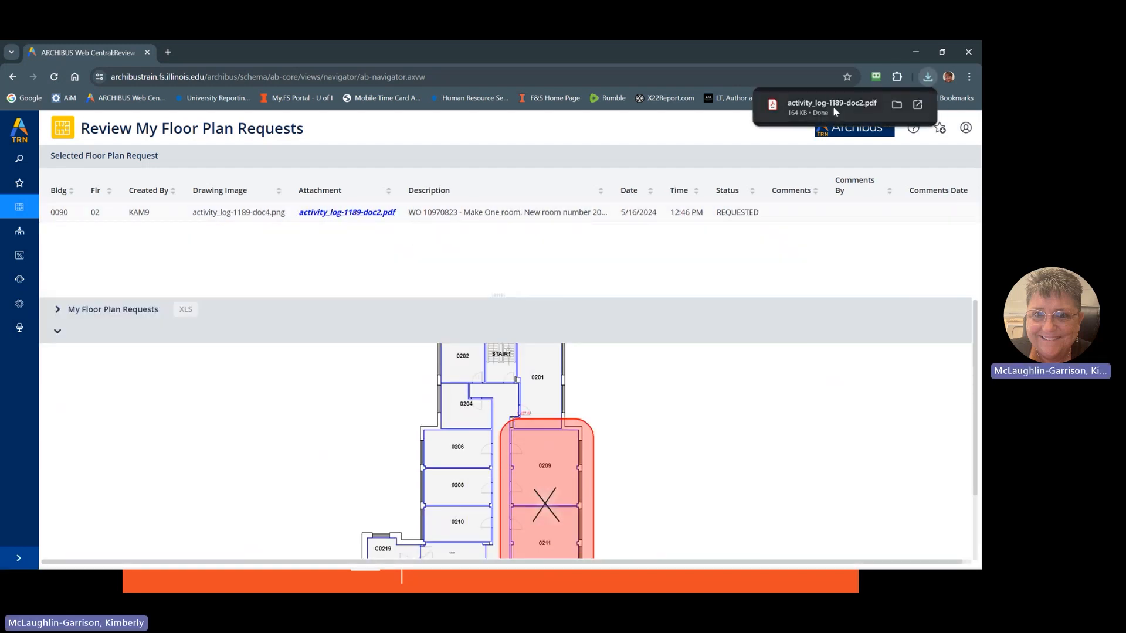
left_click(833, 106)
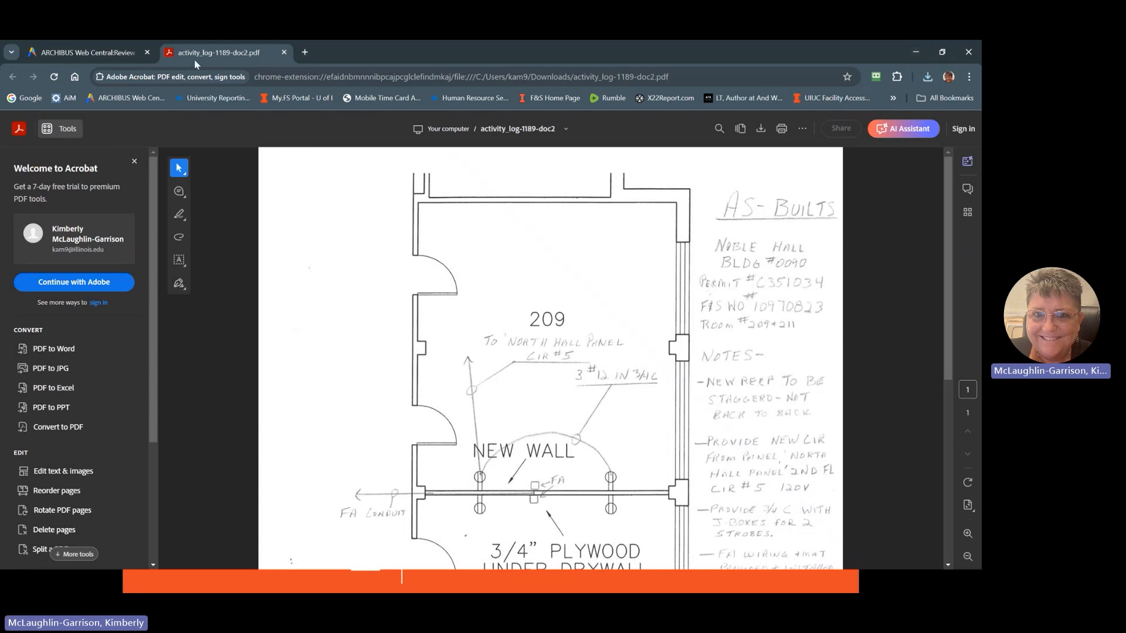
left_click(281, 52)
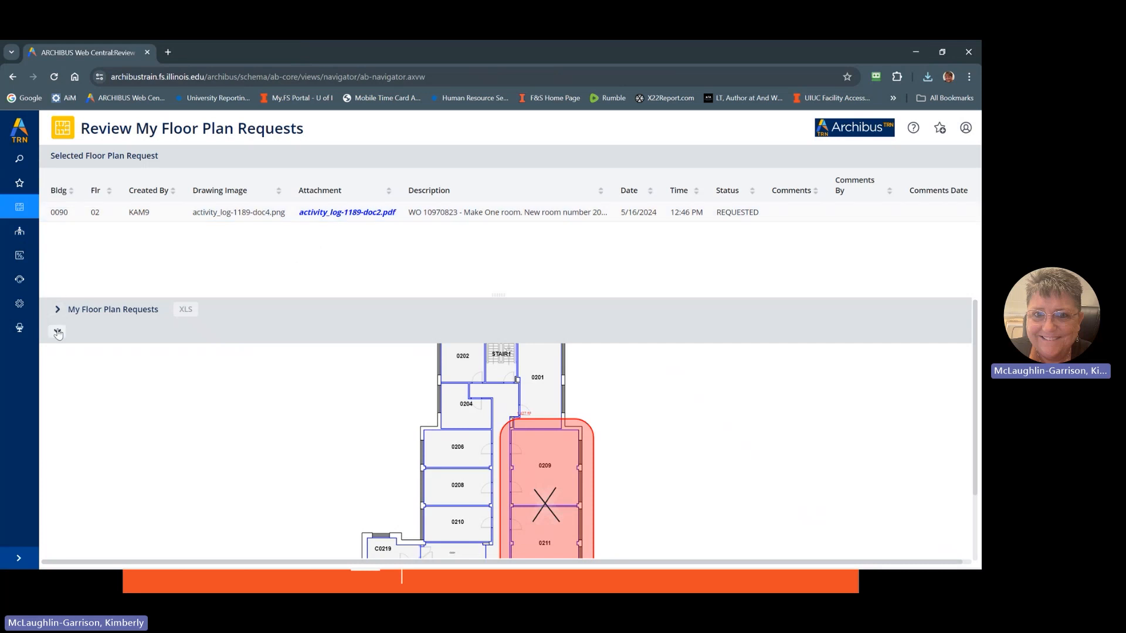
Return to Review My Floor Plan Requests under Campus Space to show the full list of submitted requests
left_click(12, 76)
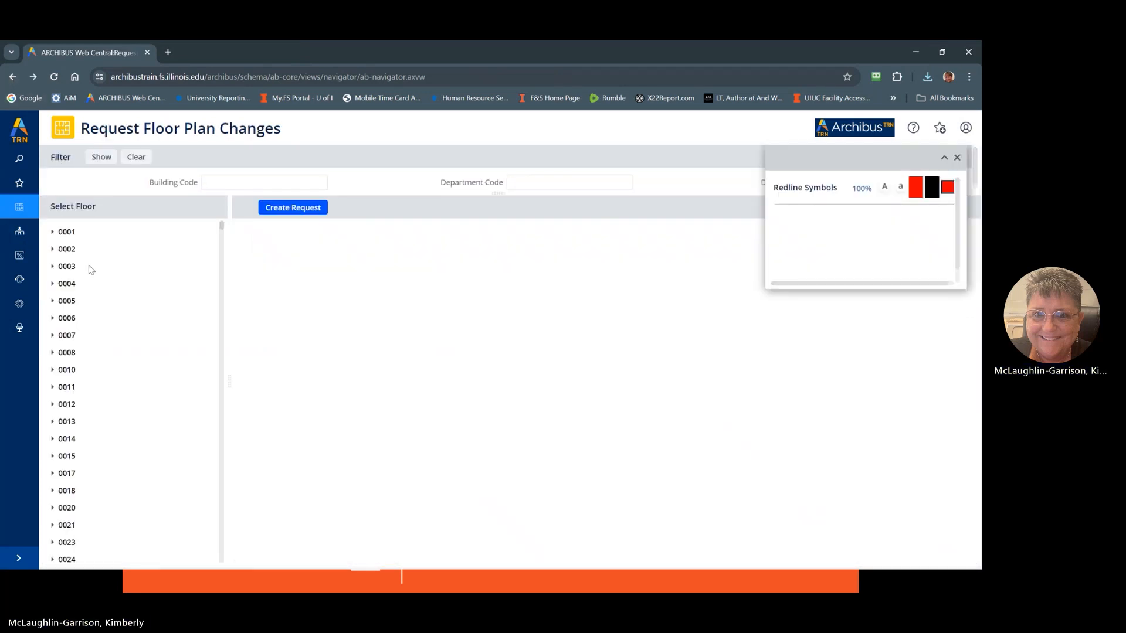
left_click(21, 209)
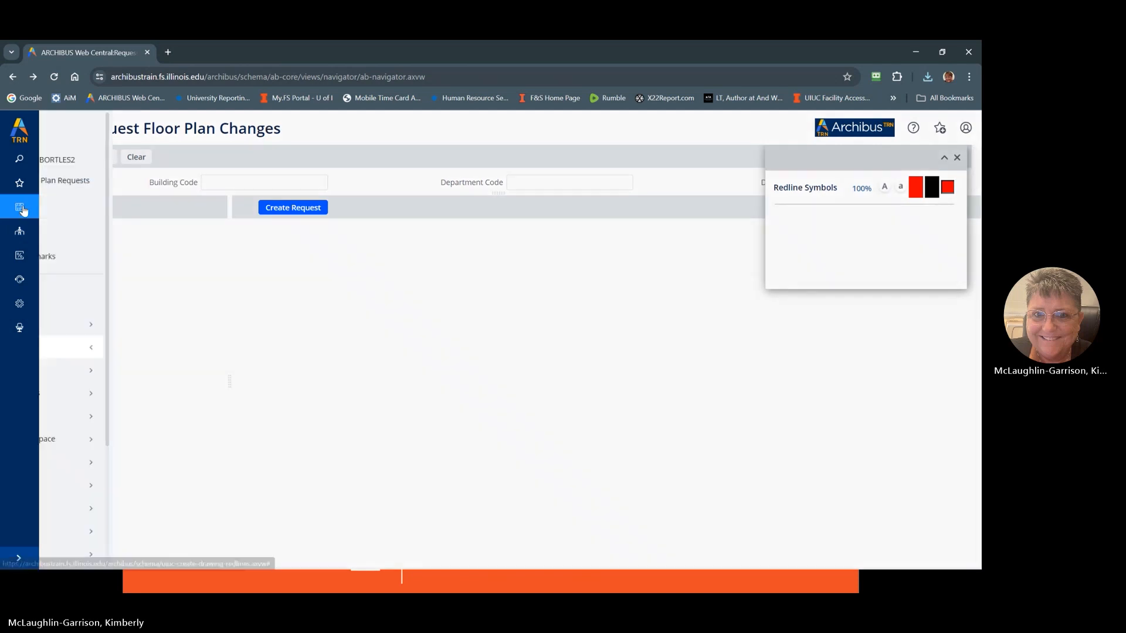
scroll(281, 463, "down", 4)
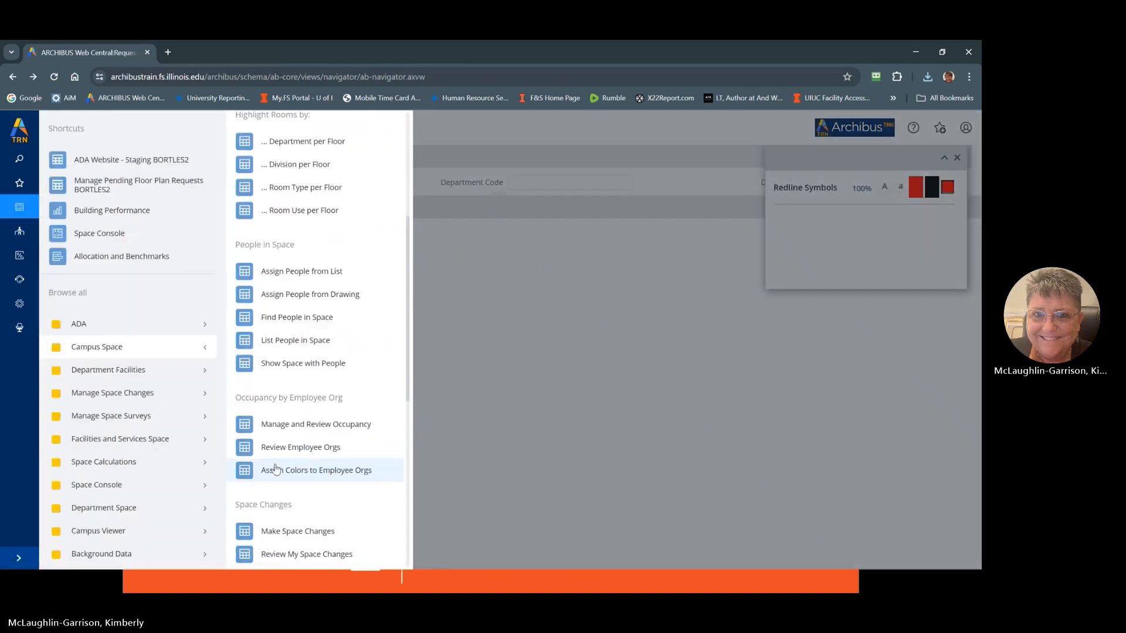
scroll(287, 499, "down", 3)
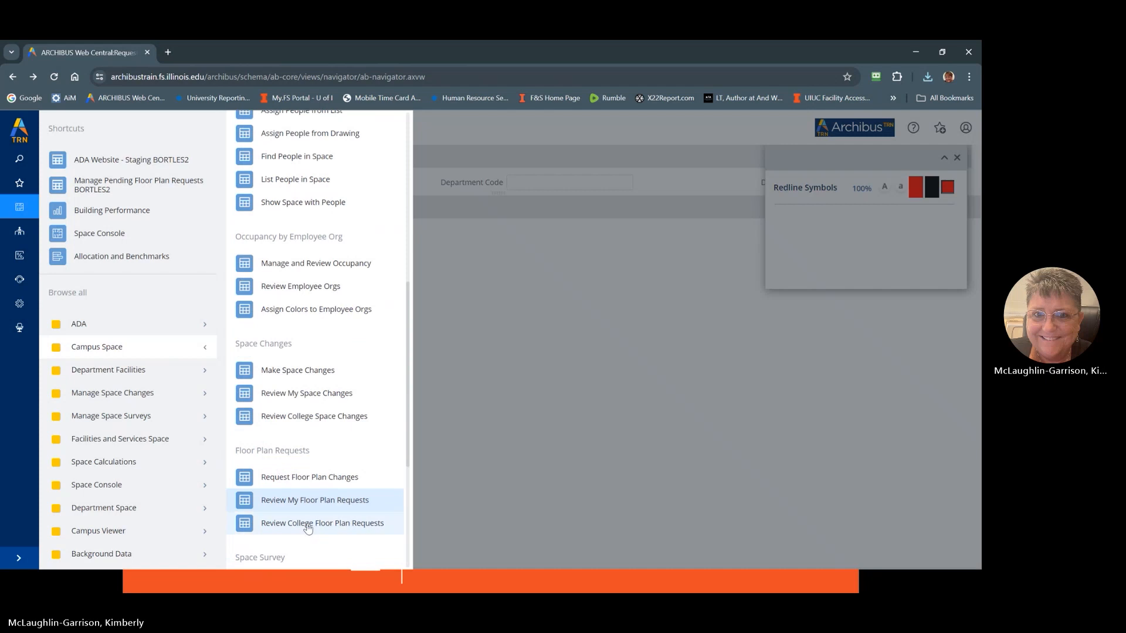
left_click(302, 500)
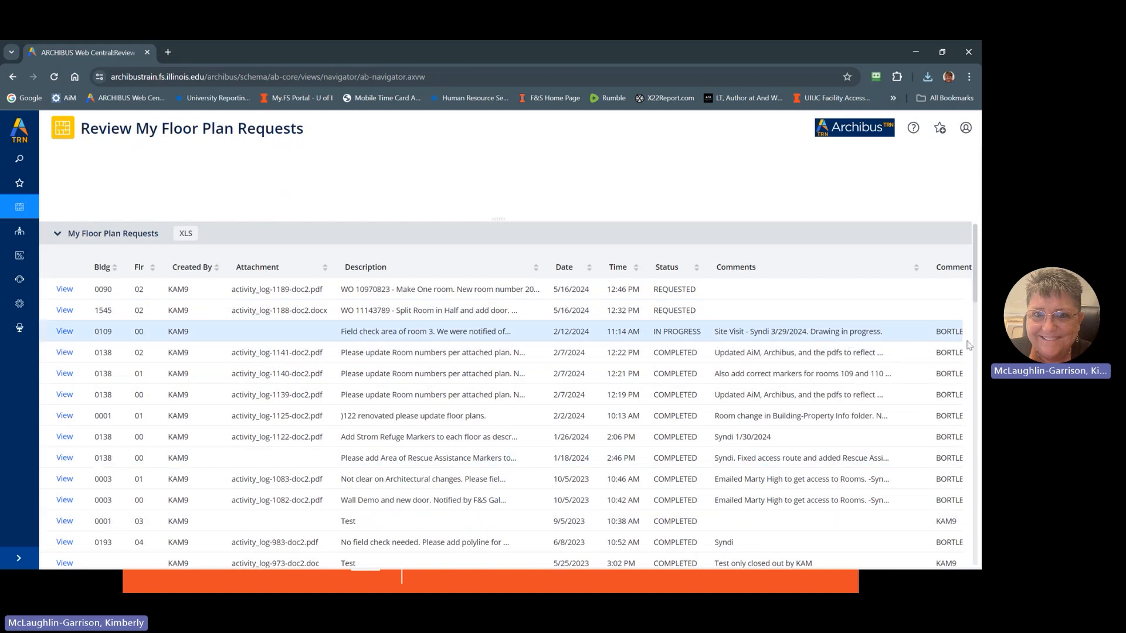
Reduce the browser page zoom to 67% so the requests list fits with its comment columns
scroll(587, 537, "down", 1)
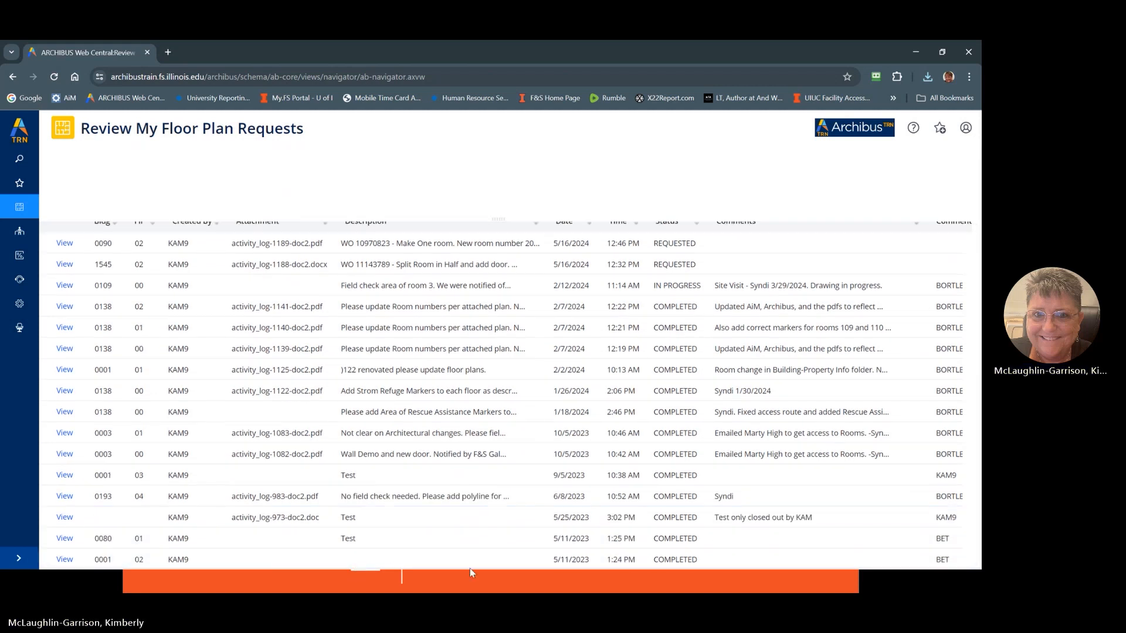
left_click_drag(470, 569, 727, 567)
left_click(675, 555)
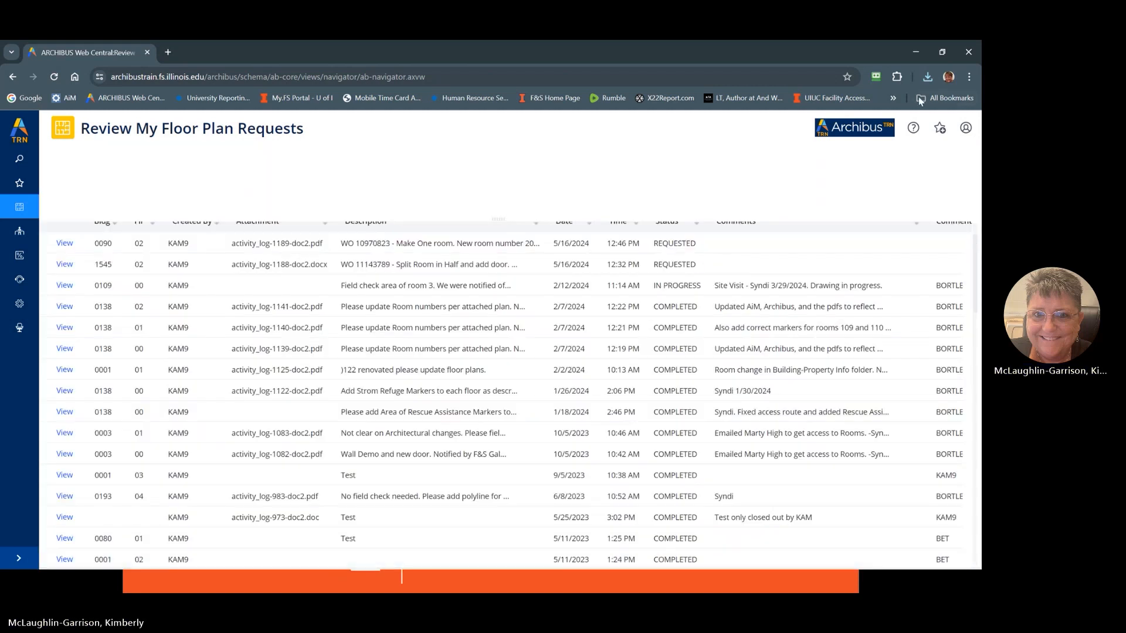
left_click(969, 77)
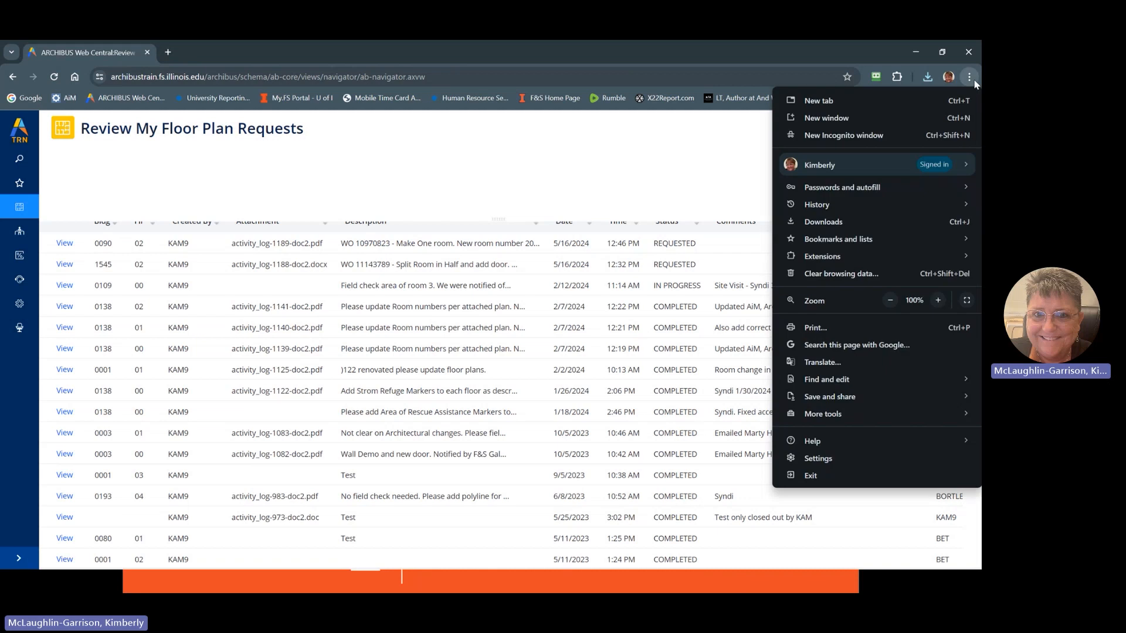
left_click(888, 301)
left_click(889, 301)
left_click(889, 302)
left_click(889, 302)
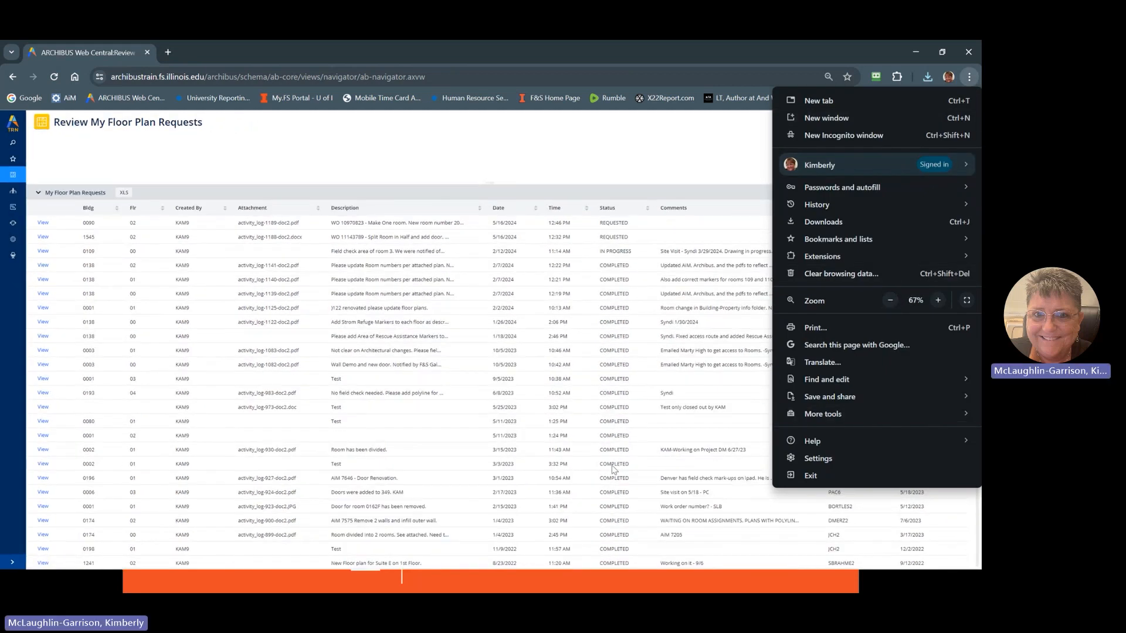
left_click(552, 548)
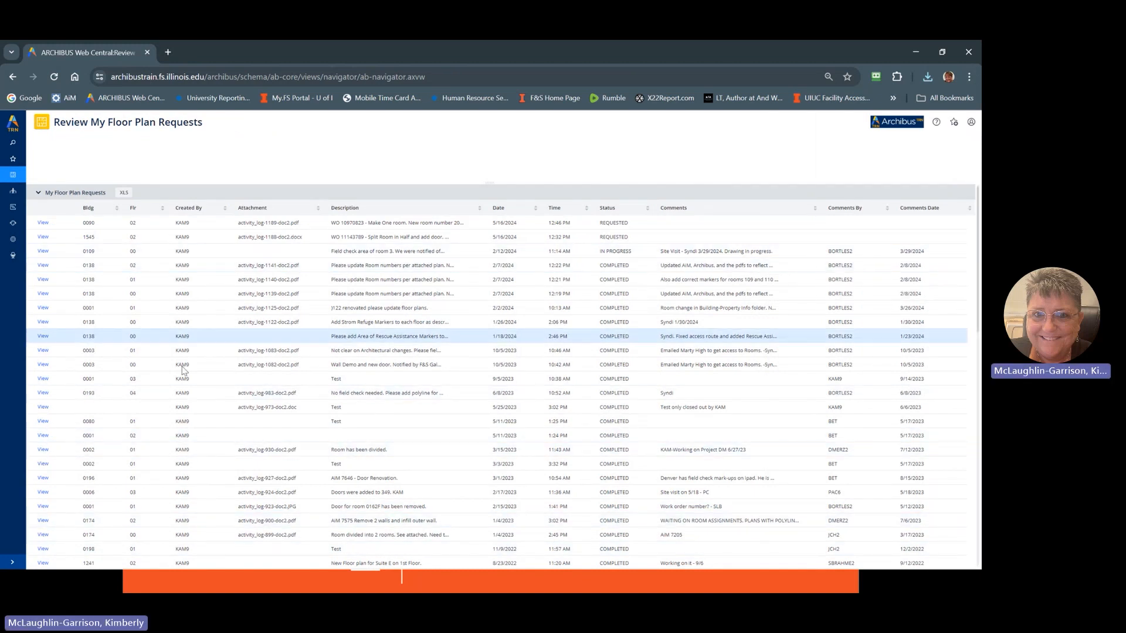
Look through the statuses and comments of the listed floor plan requests, and close the browser window
scroll(43, 505, "down", 1)
scroll(36, 516, "up", 1)
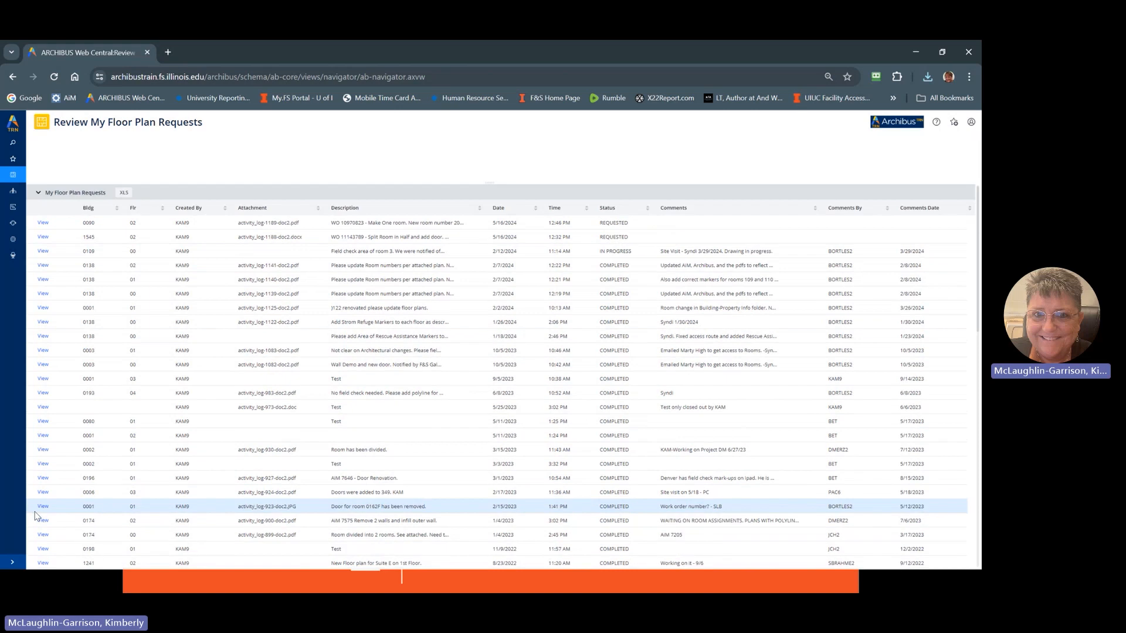
scroll(36, 517, "down", 1)
scroll(37, 516, "up", 1)
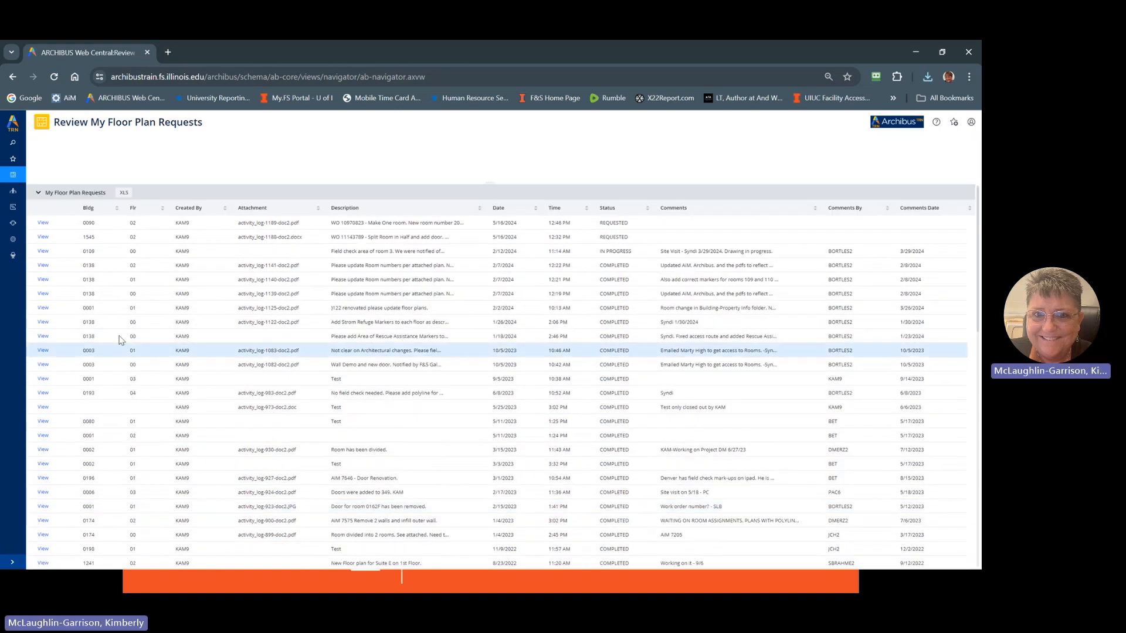
left_click(14, 176)
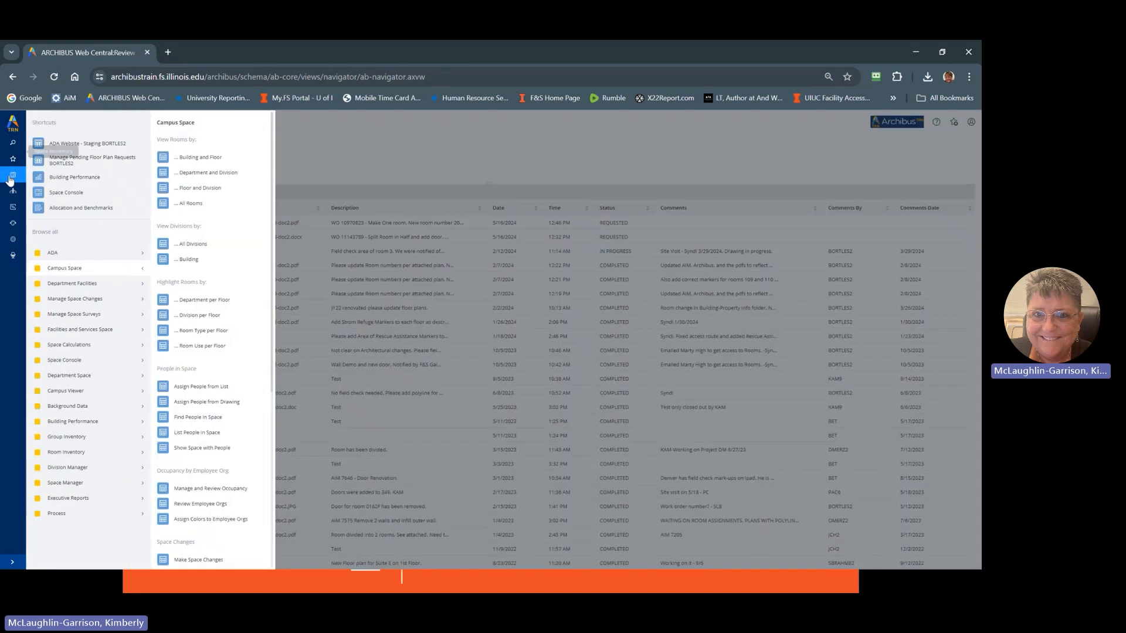
left_click(472, 155)
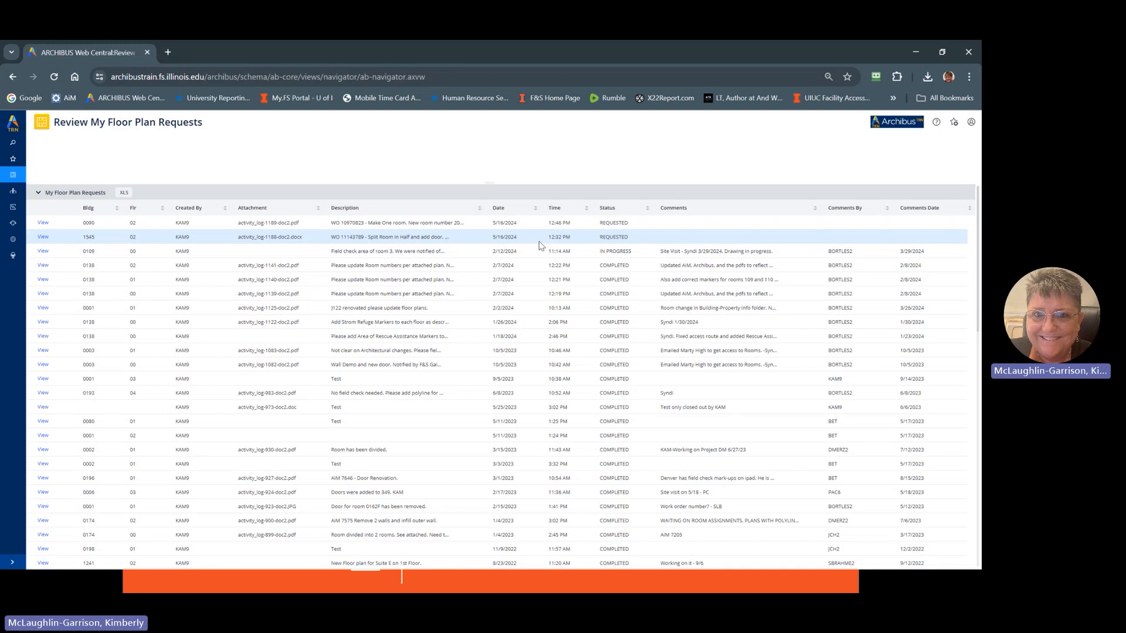
left_click(971, 49)
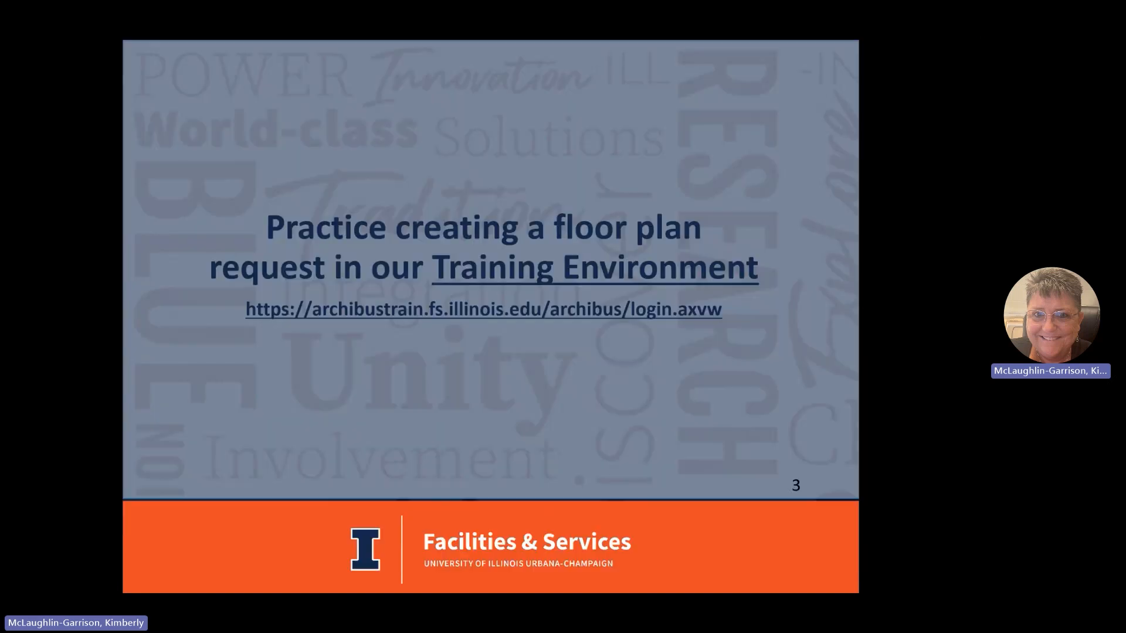